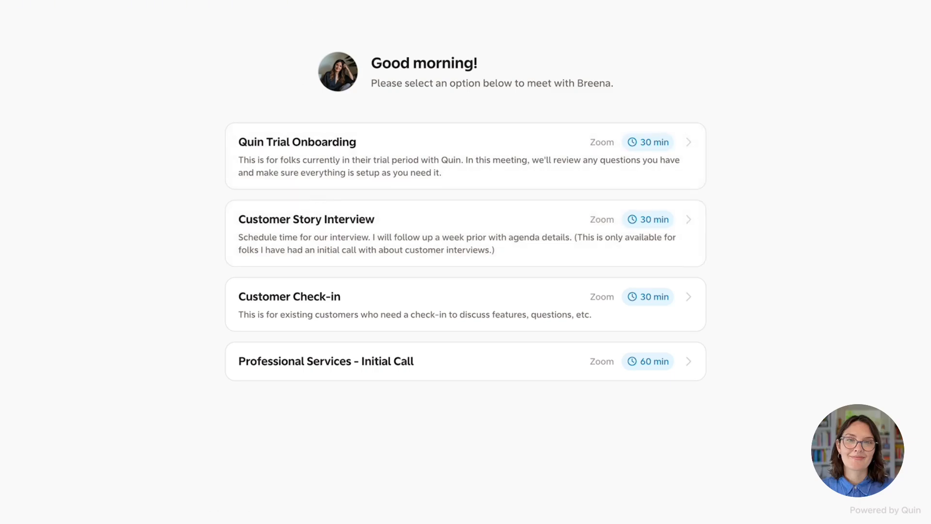
Return to the Workflows list and review the core workflows, noting only Email triage is off.
left_click(276, 0)
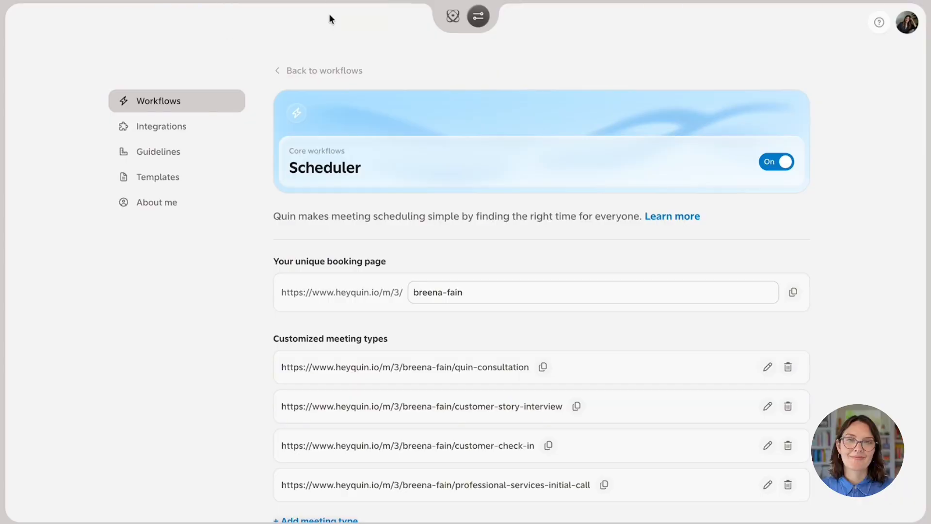
left_click(309, 65)
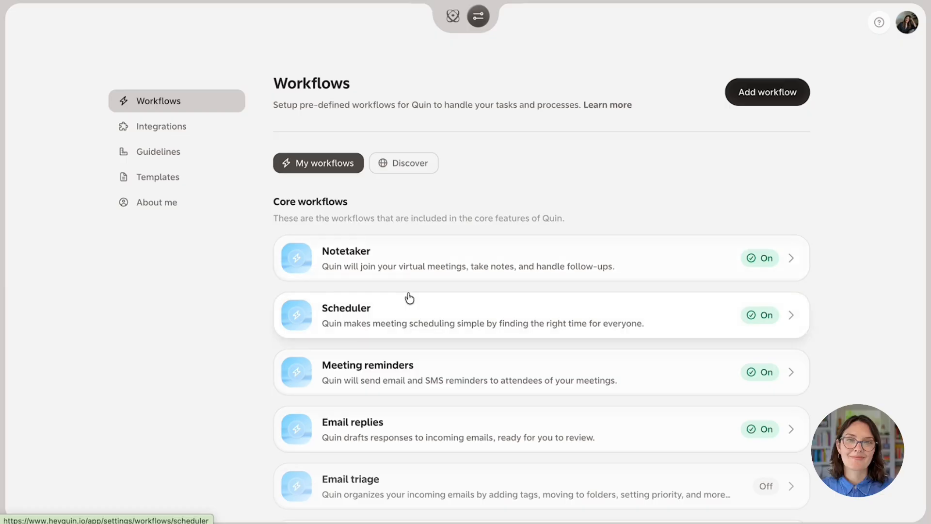
scroll(382, 339, "down", 2)
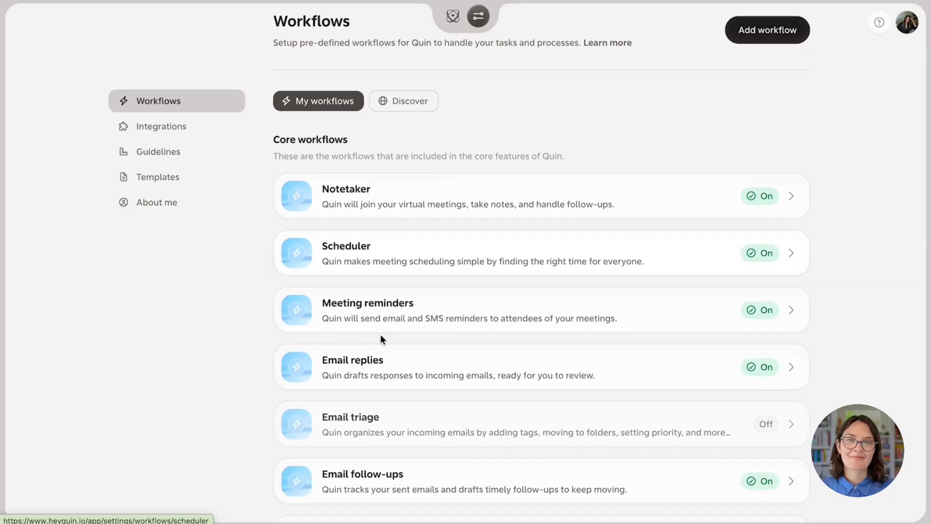
scroll(381, 338, "down", 1)
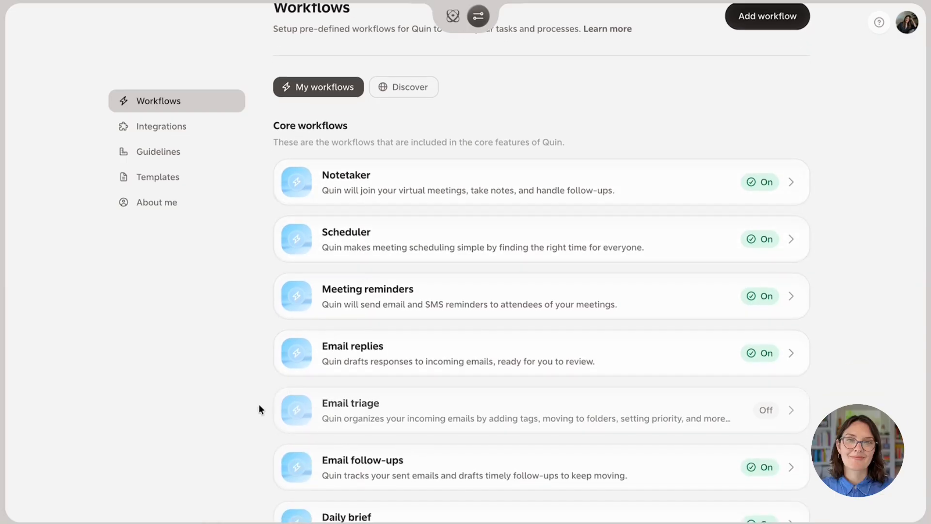
scroll(259, 409, "down", 2)
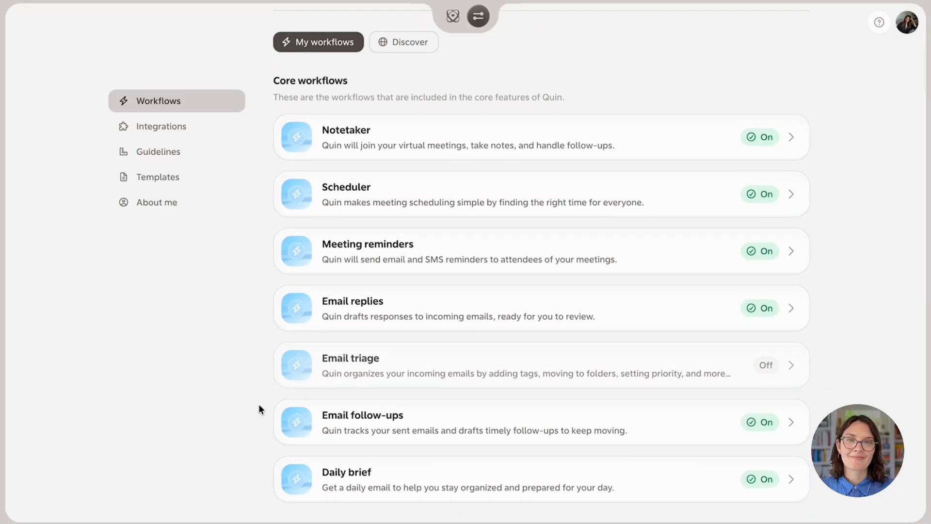
scroll(258, 403, "up", 4)
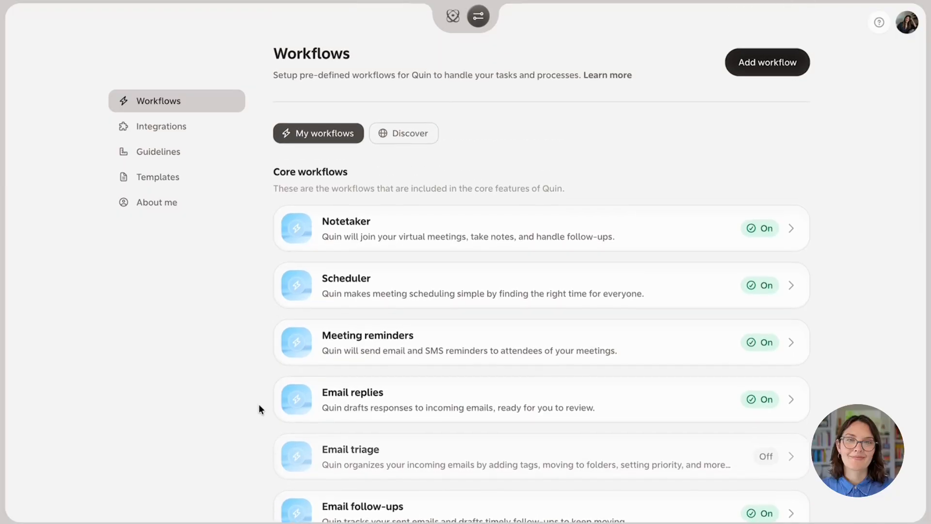
mouse_move(484, 11)
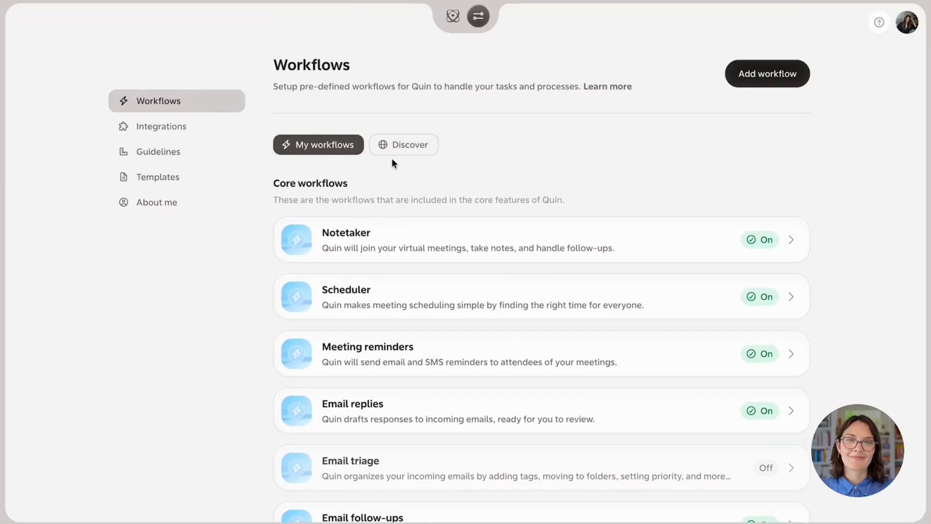
scroll(347, 200, "down", 1)
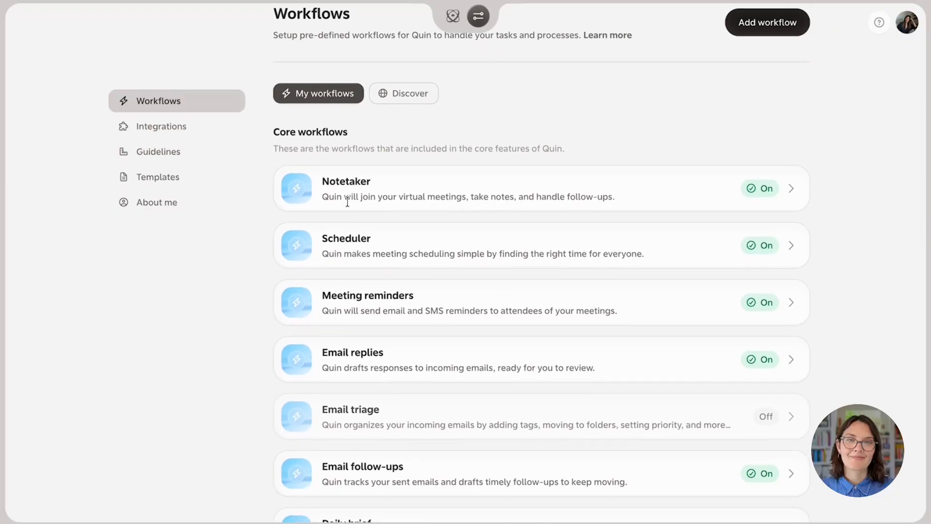
Open the Scheduler workflow and preview Quin Trial Onboarding's April 2026 booking calendar with 30-minute slots.
left_click(354, 241)
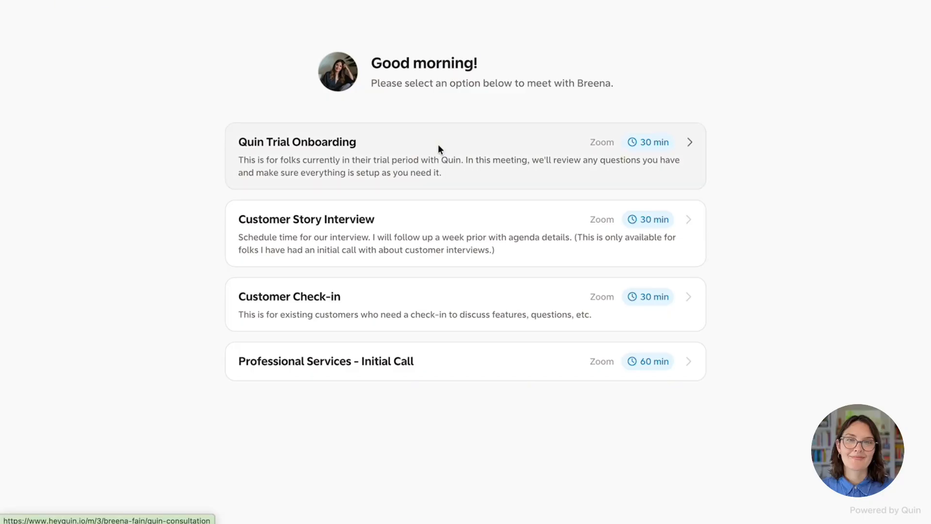
left_click(438, 144)
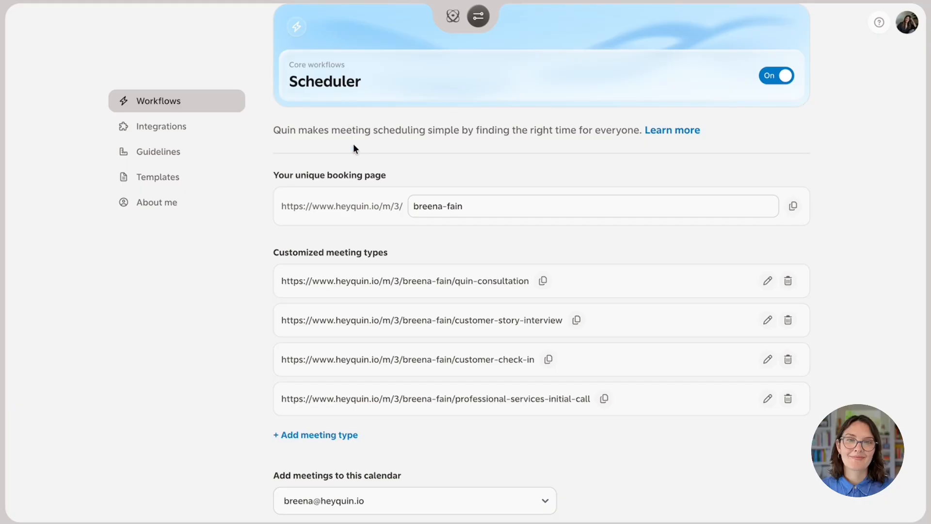
Review the Scheduler's booking page URL and its four customized meeting types, quin-consultation to professional-services-initial-call.
scroll(353, 144, "down", 1)
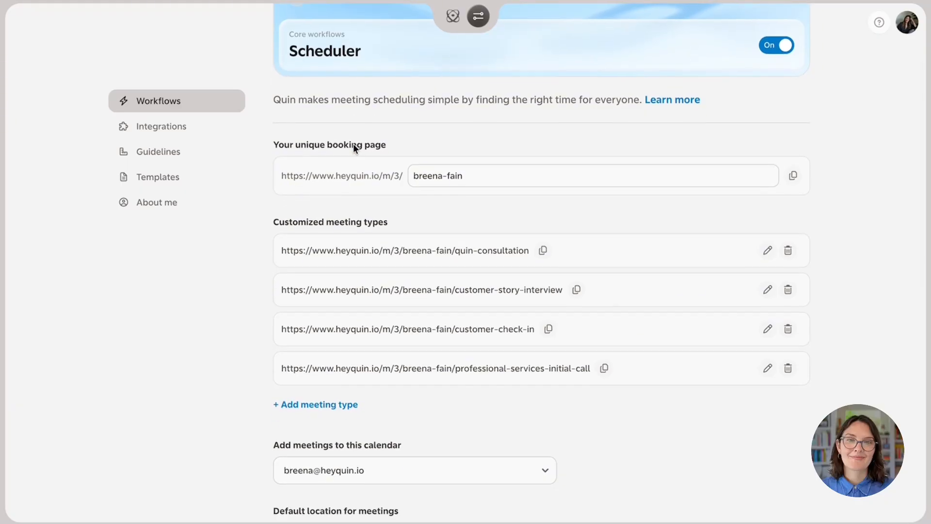
scroll(354, 144, "down", 1)
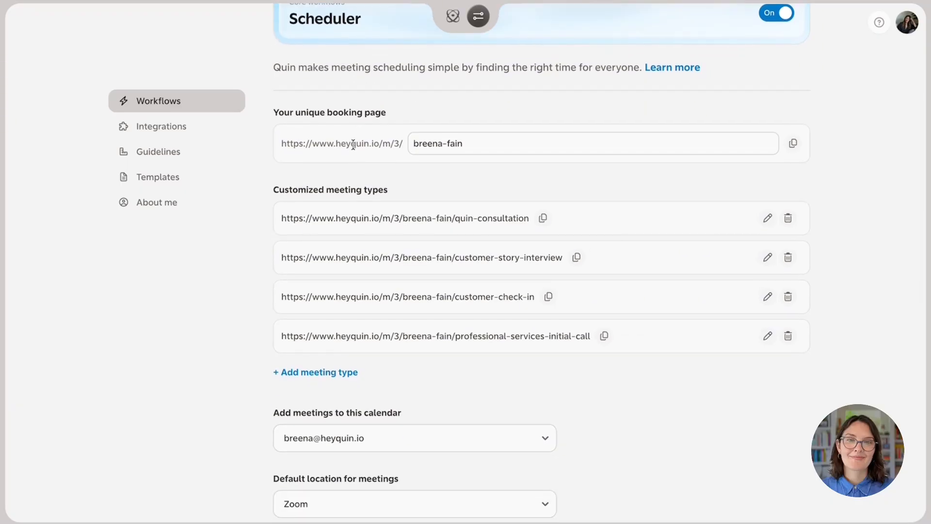
scroll(275, 229, "up", 1)
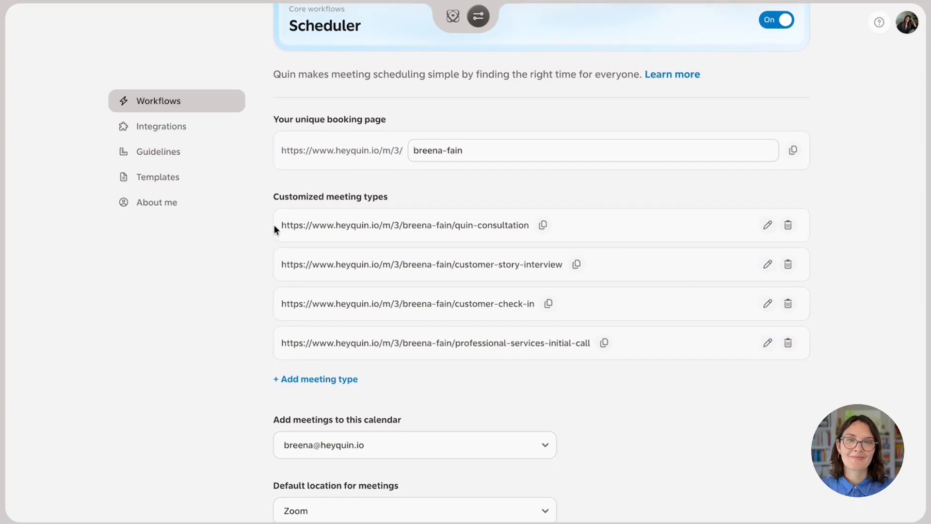
scroll(255, 241, "up", 1)
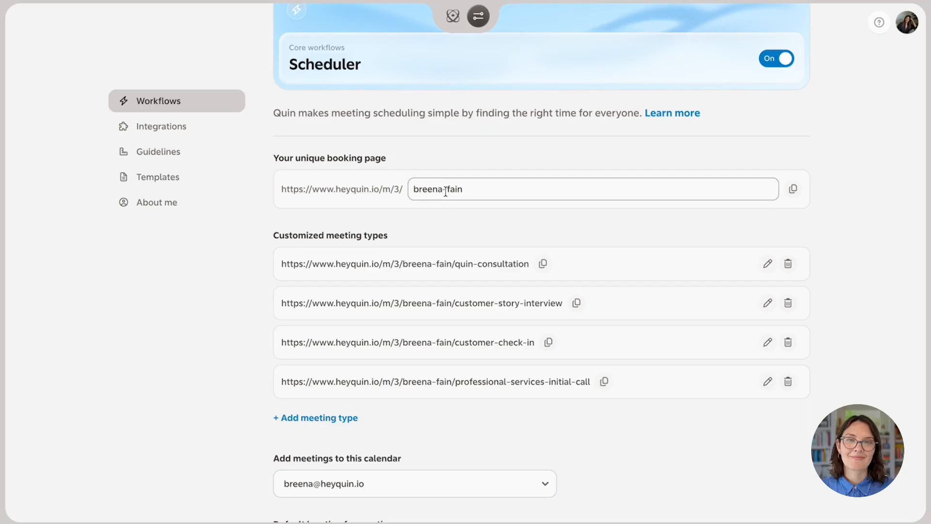
scroll(417, 273, "down", 2)
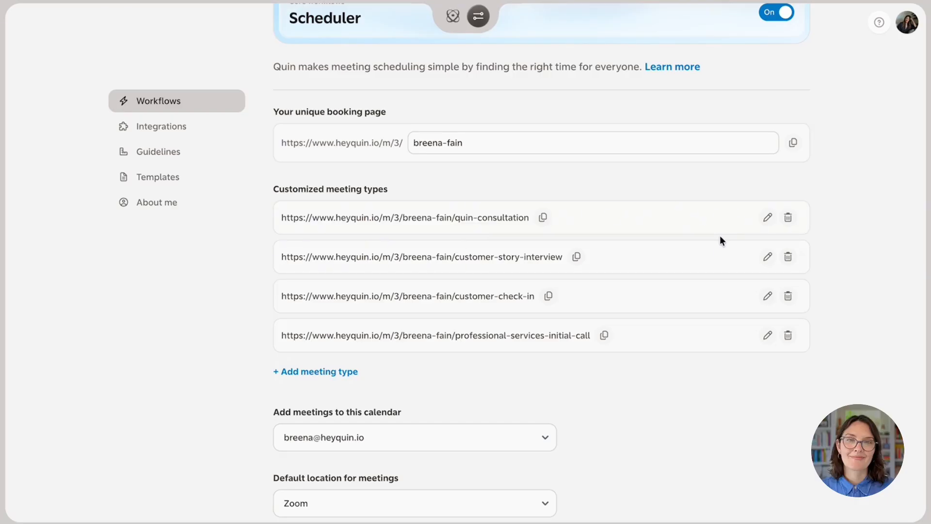
Open the Quin Trial Onboarding meeting type's settings: 30-minute Zoom meeting on Mon, Wed and Fri.
left_click(768, 218)
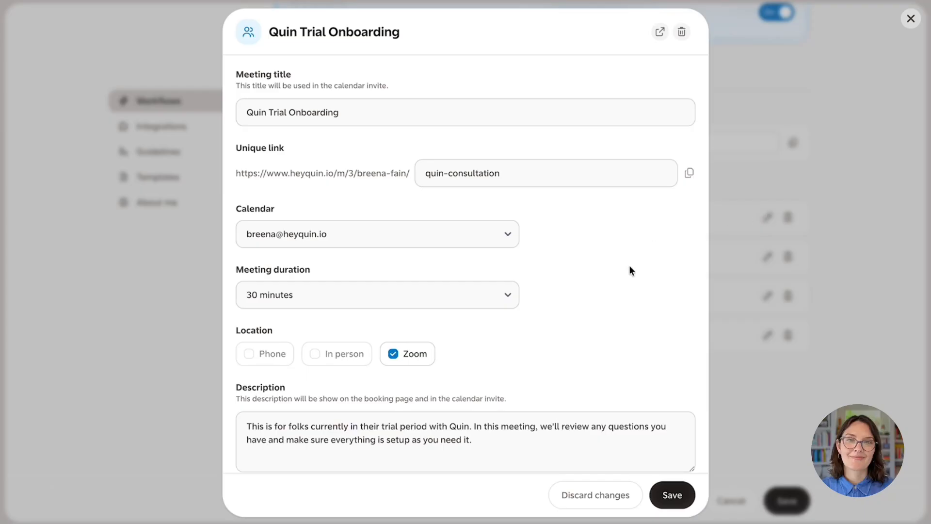
scroll(629, 266, "down", 1)
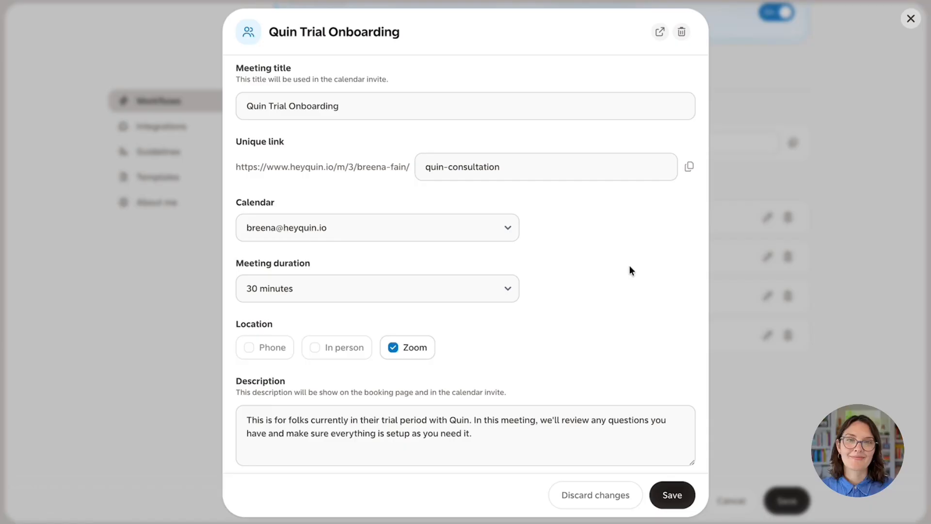
scroll(630, 265, "down", 1)
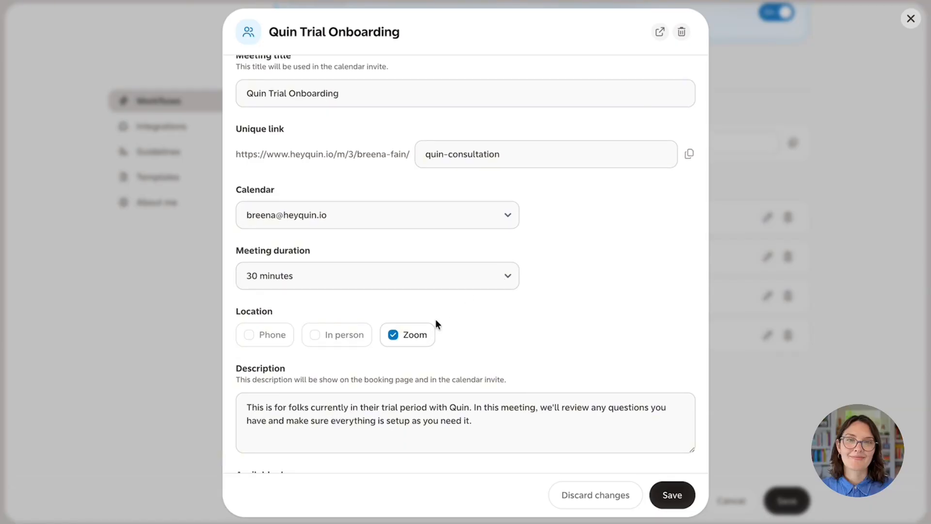
scroll(468, 351, "down", 2)
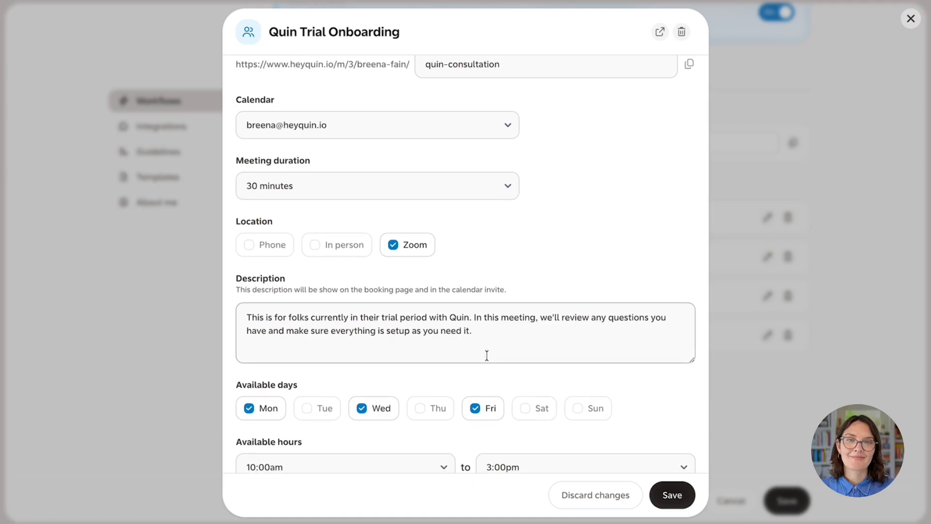
scroll(487, 356, "up", 1)
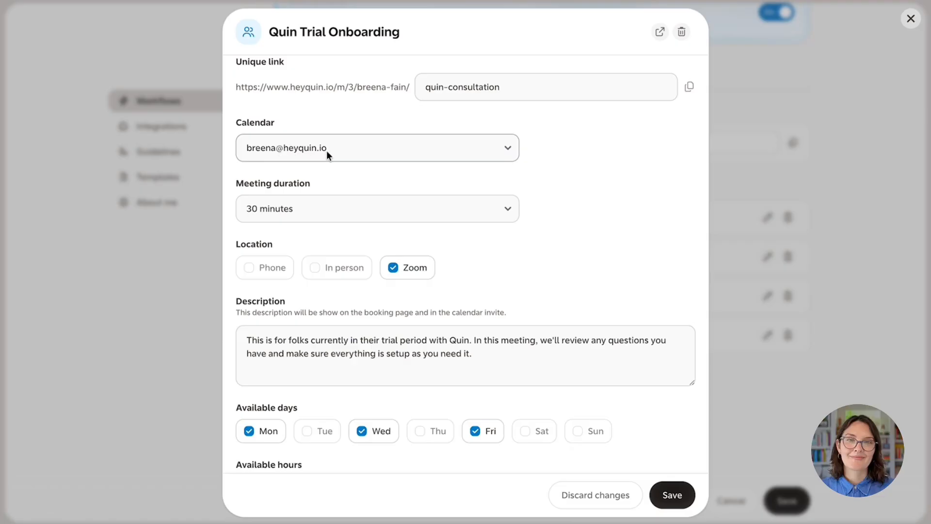
Check the Calendar dropdown's account options, leaving the selected calendar unchanged.
left_click(327, 150)
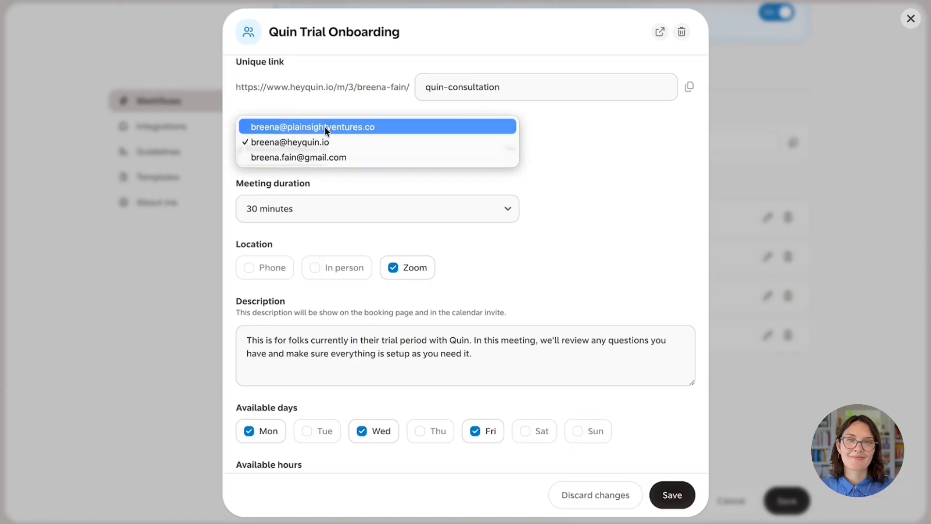
left_click(563, 181)
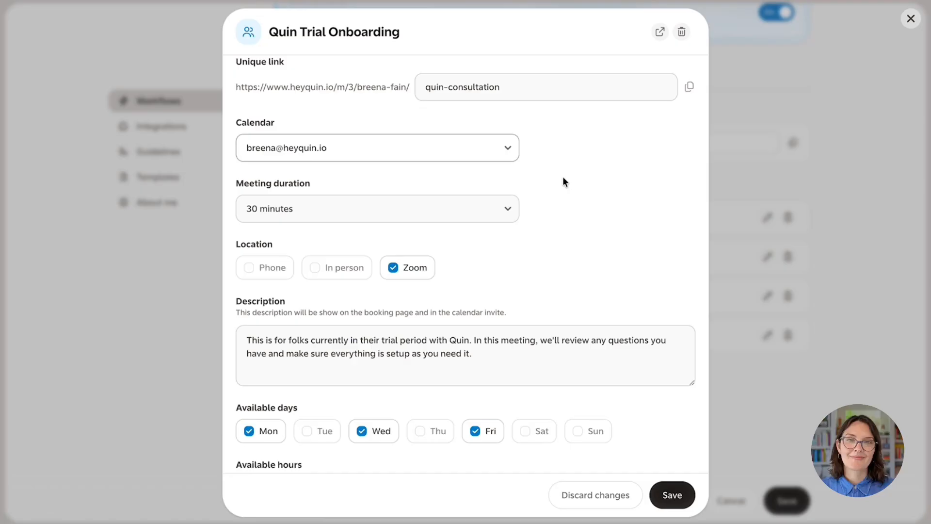
left_click(504, 157)
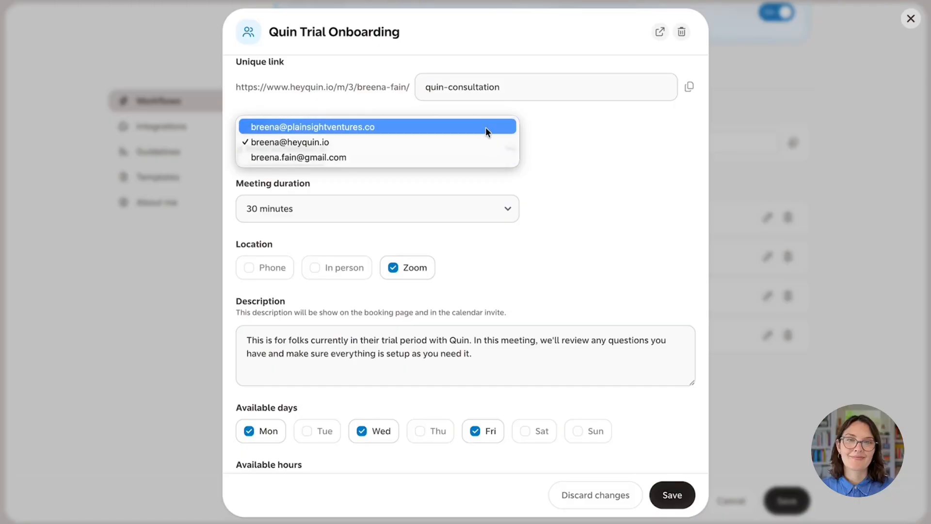
left_click(542, 142)
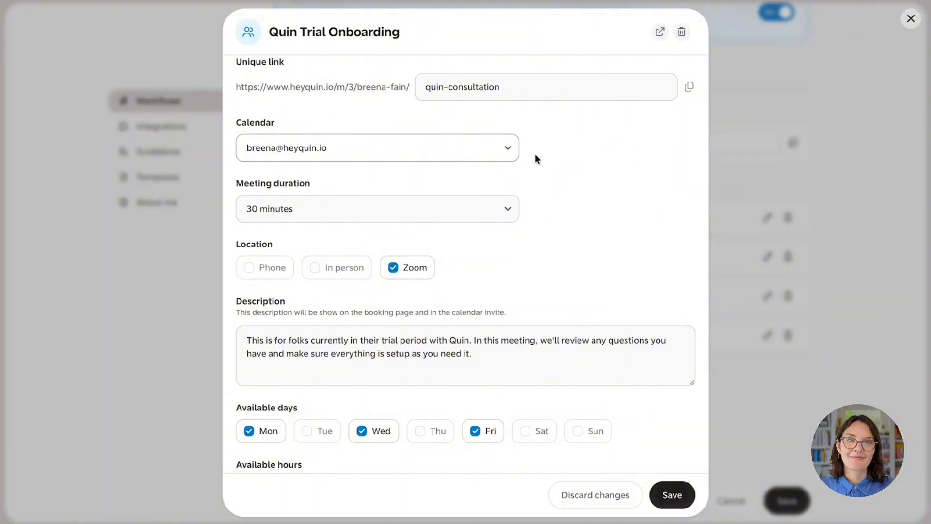
scroll(361, 116, "up", 1)
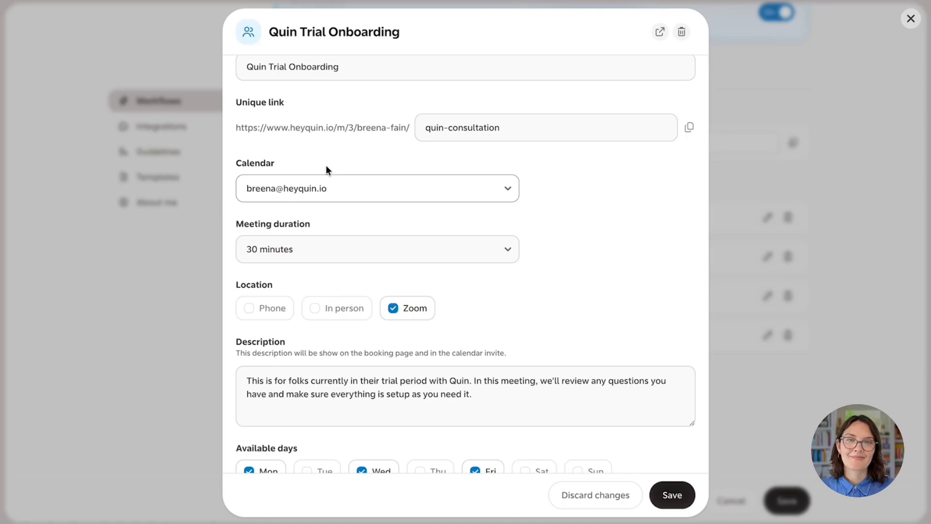
left_click(282, 186)
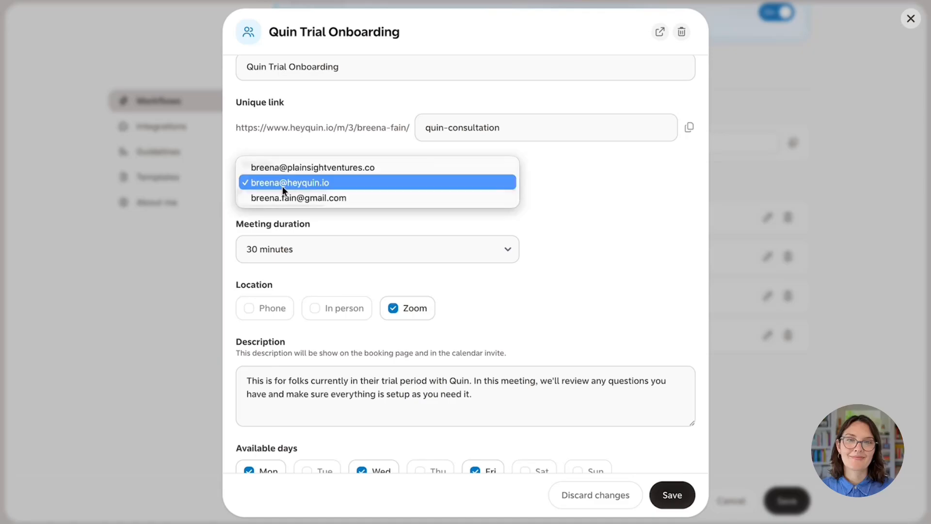
left_click(301, 146)
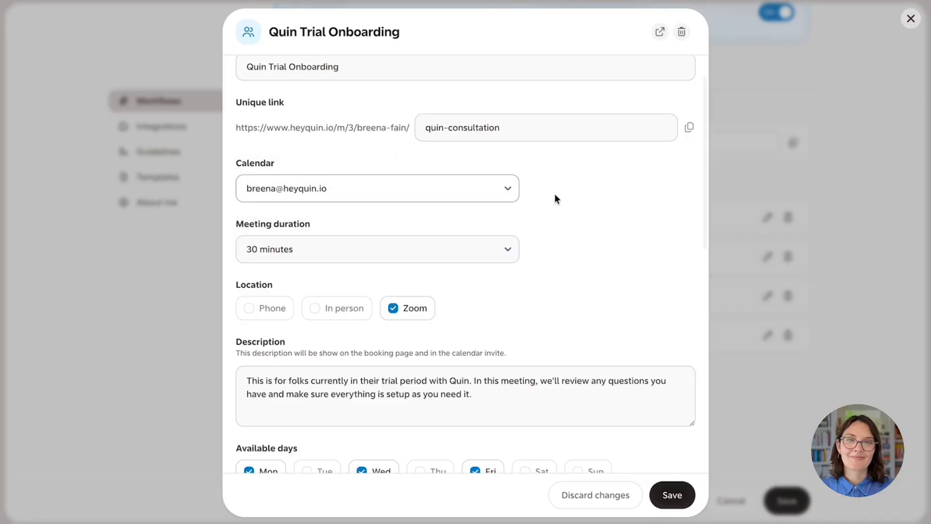
scroll(556, 198, "down", 1)
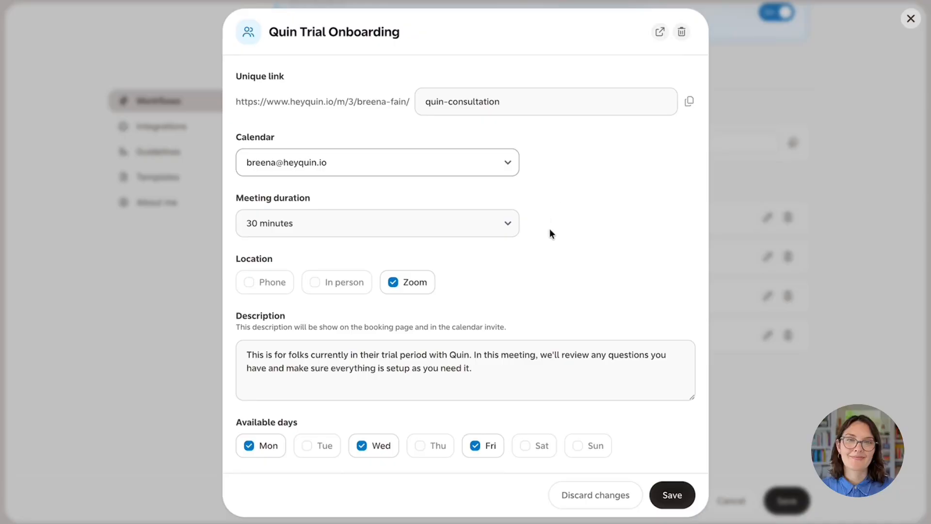
scroll(550, 233, "down", 1)
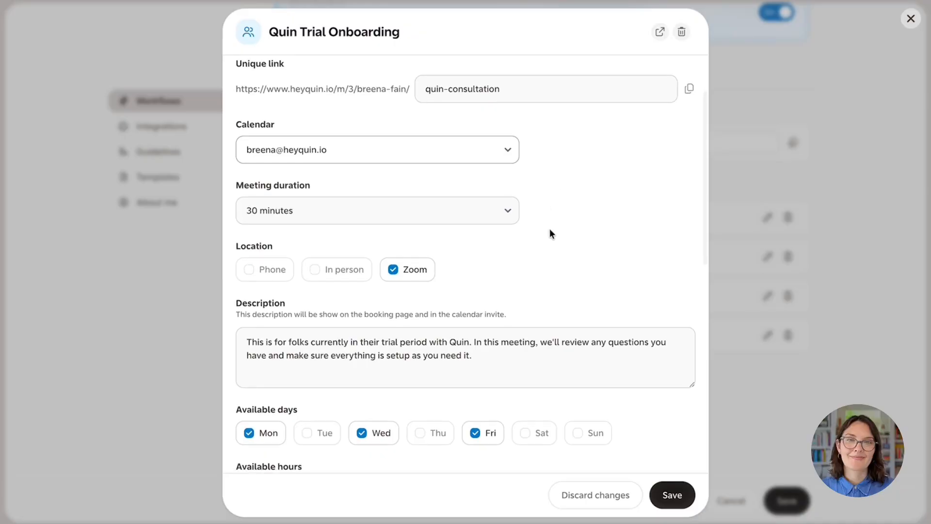
scroll(519, 264, "down", 1)
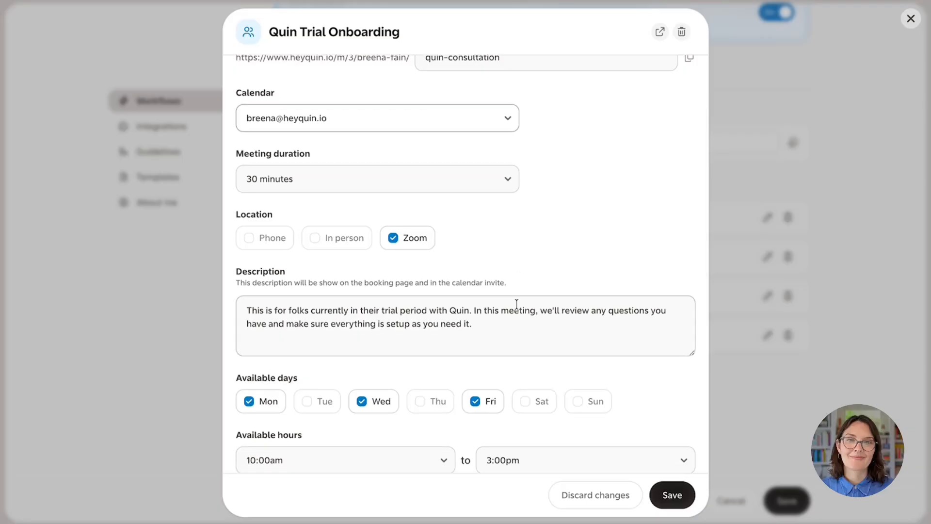
scroll(426, 349, "down", 3)
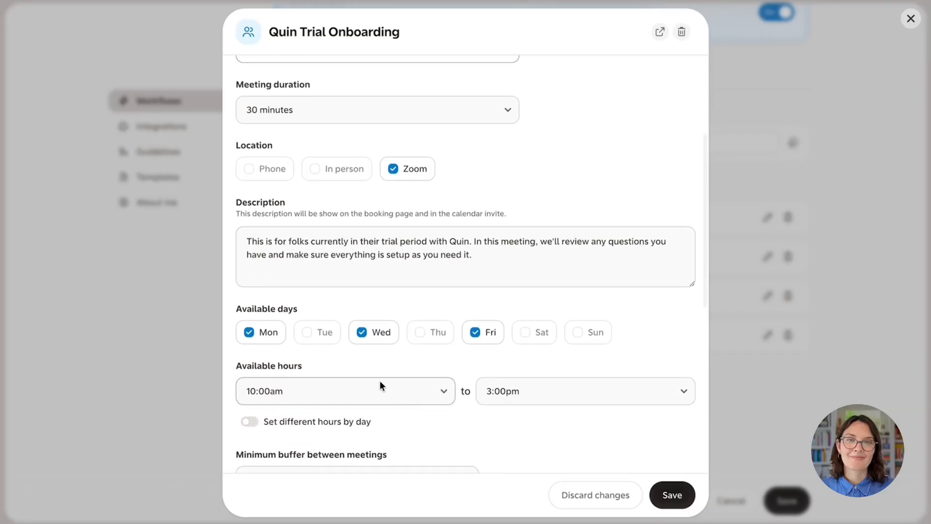
scroll(461, 379, "down", 2)
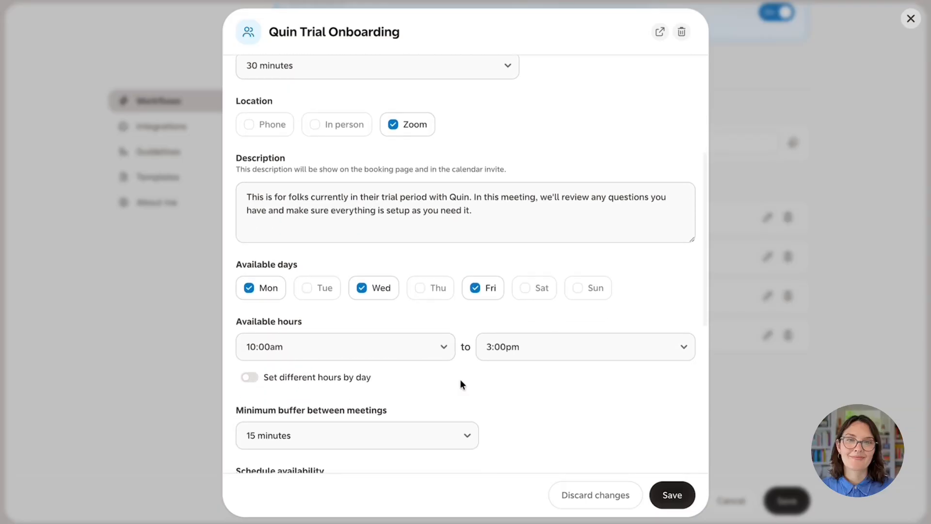
scroll(486, 392, "down", 3)
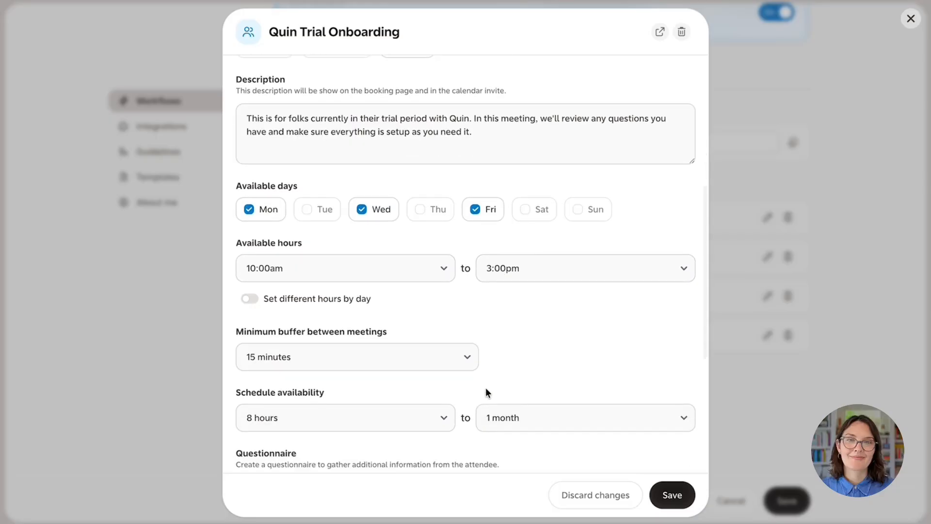
left_click(248, 298)
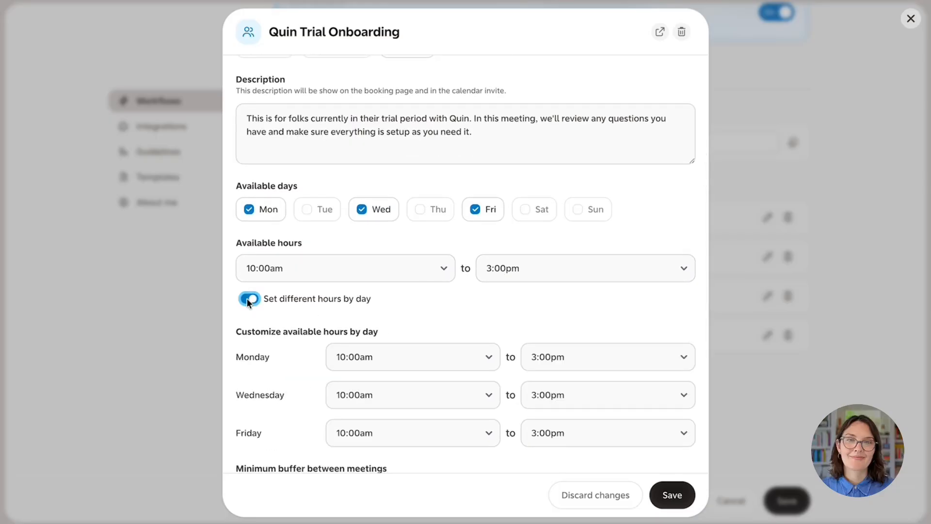
left_click(248, 299)
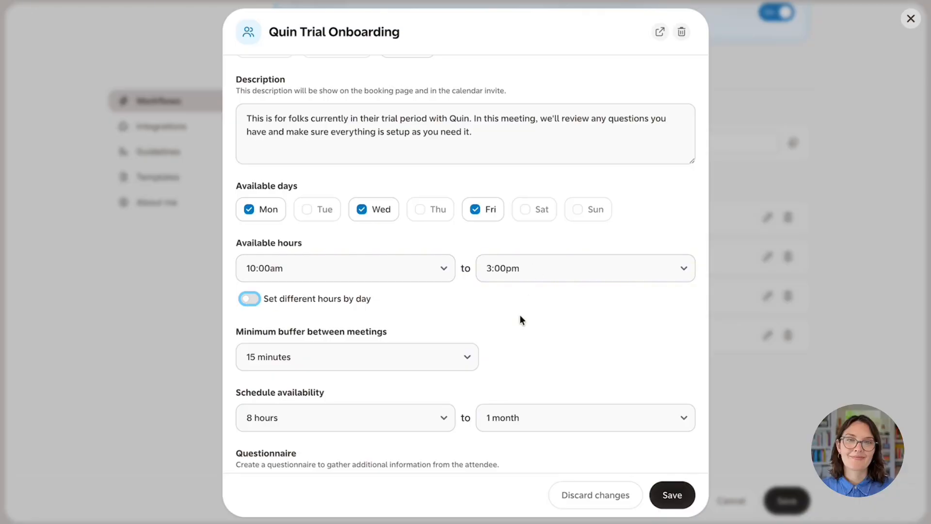
scroll(520, 317, "down", 4)
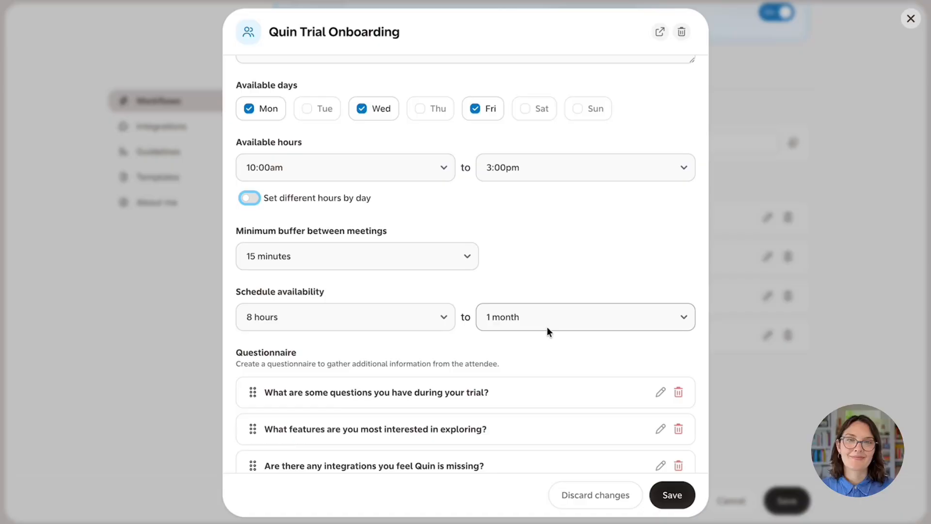
scroll(545, 349, "down", 2)
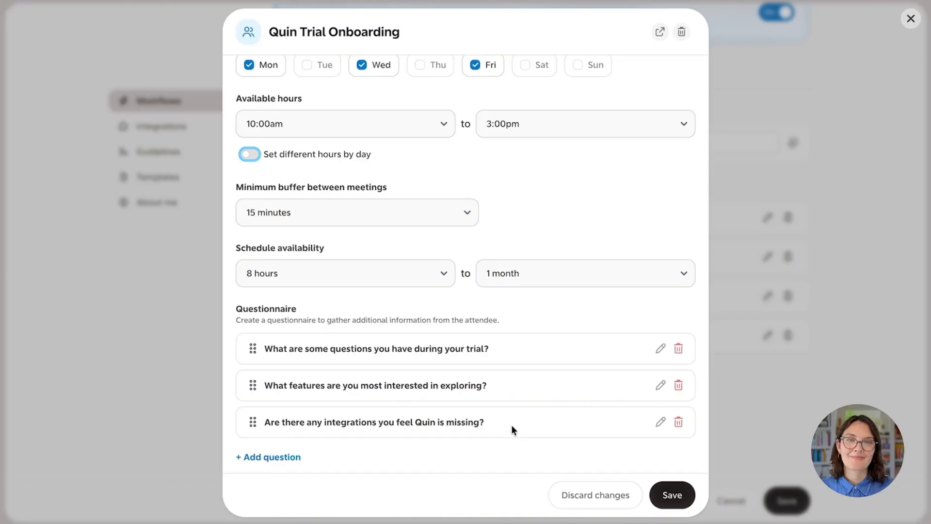
scroll(512, 426, "down", 1)
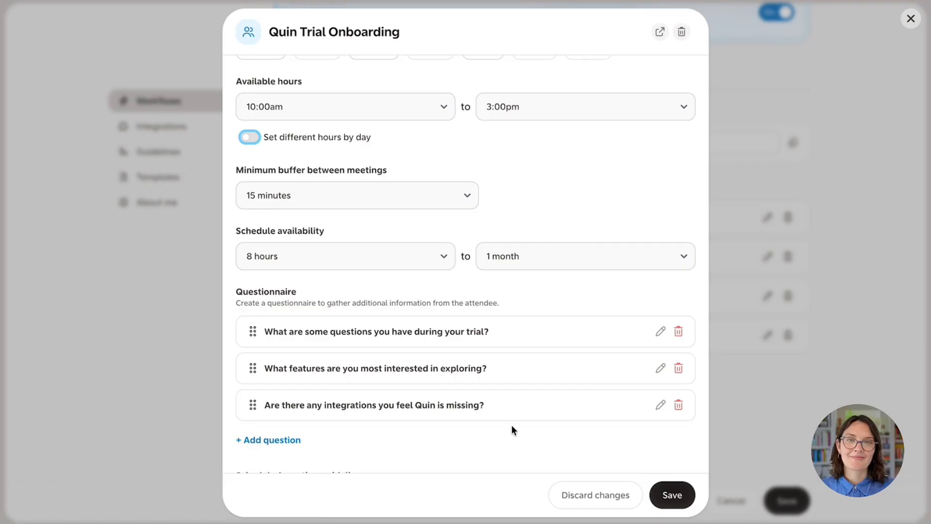
scroll(511, 425, "down", 3)
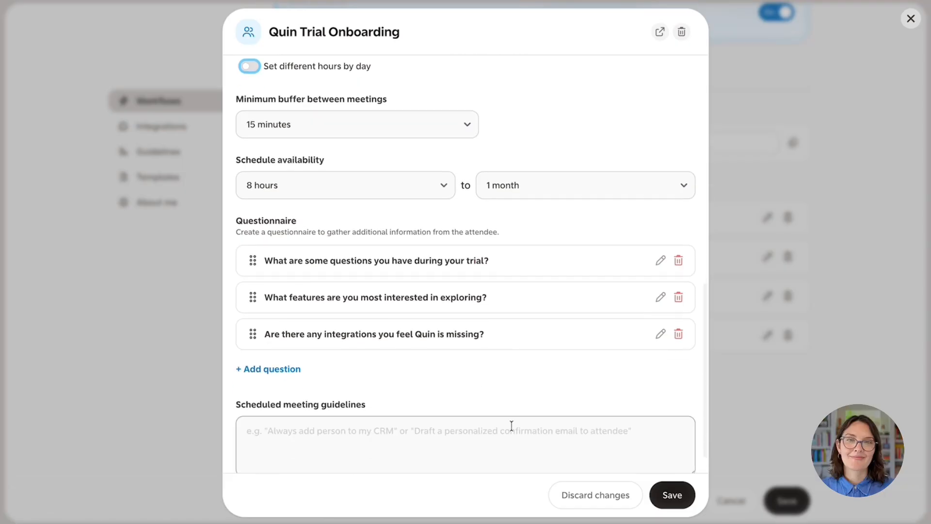
scroll(512, 426, "down", 1)
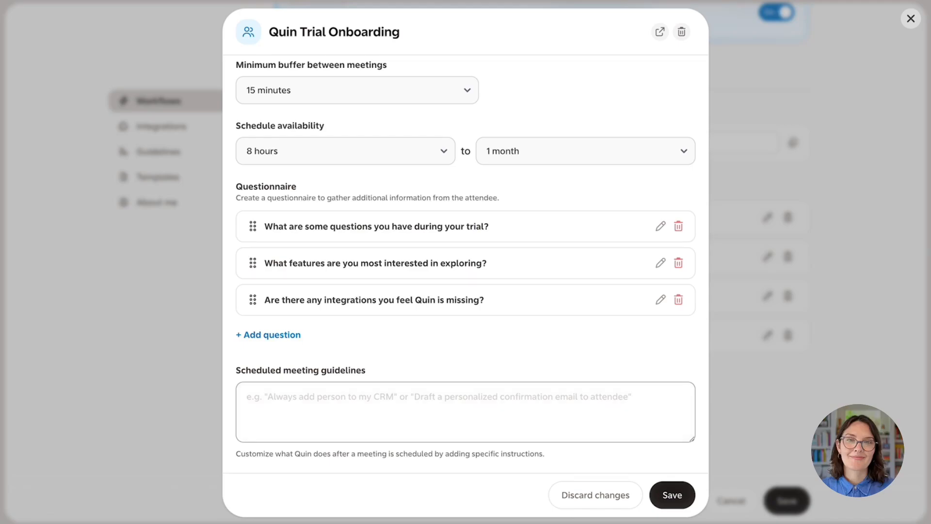
Add the guideline 'After event is scheduled, always invite [colleague's e-mail] as a guest' and save.
type("After even")
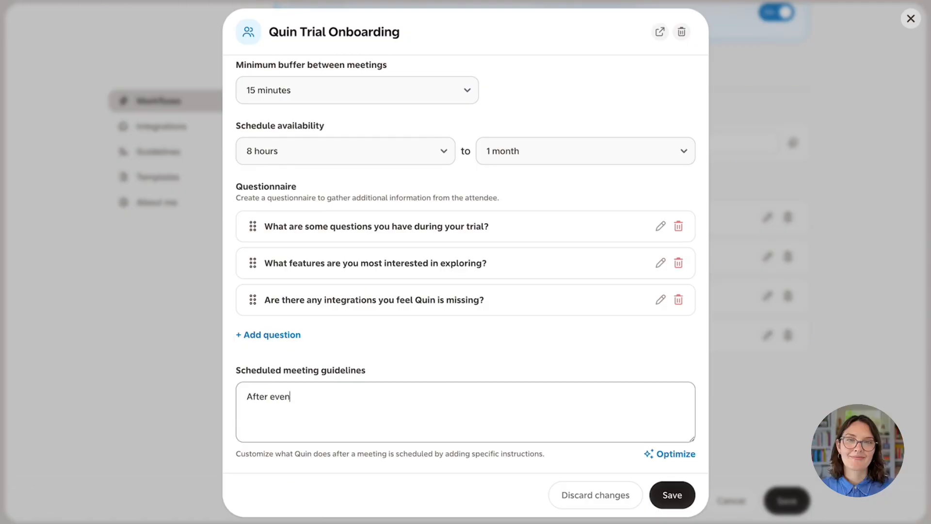
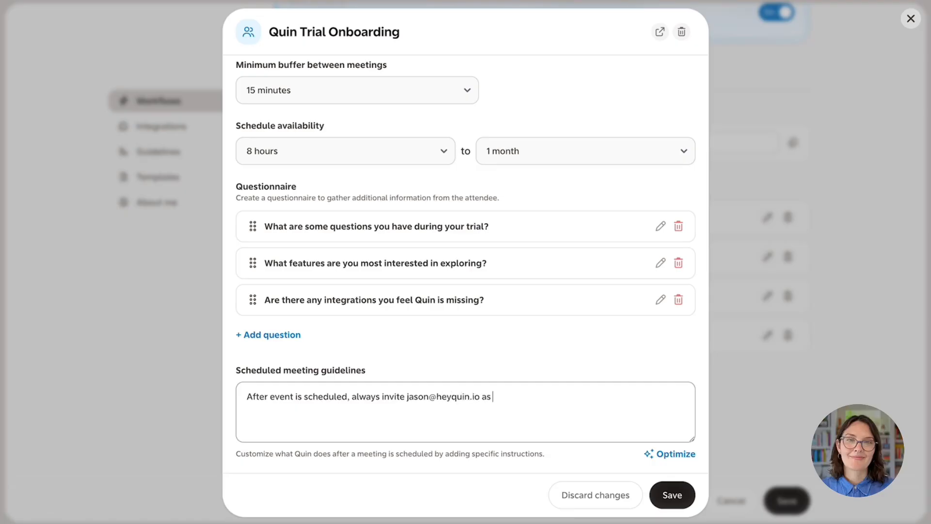
type("a guest.")
left_click(661, 497)
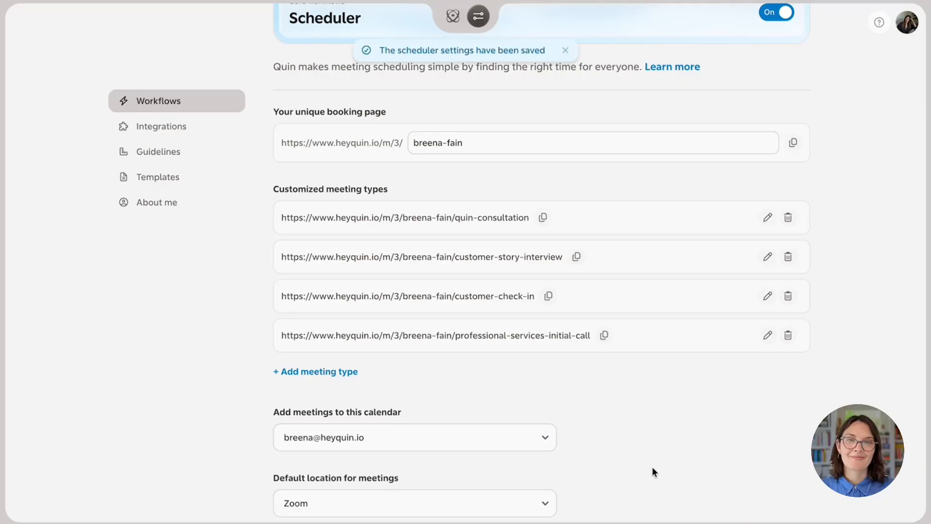
Review the Scheduler defaults: Zoom meetings Monday to Friday, 9:00am–5:00pm, plus the four meeting types.
scroll(652, 467, "down", 1)
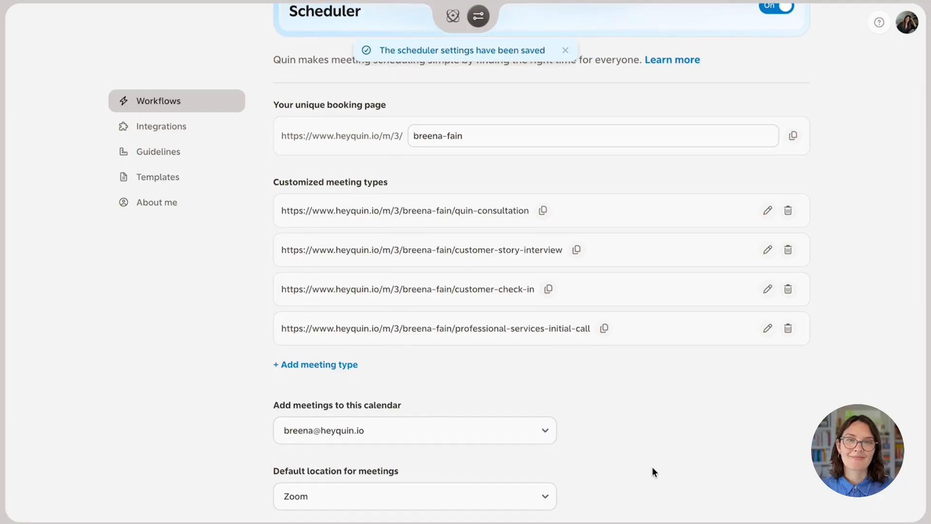
scroll(652, 466, "up", 1)
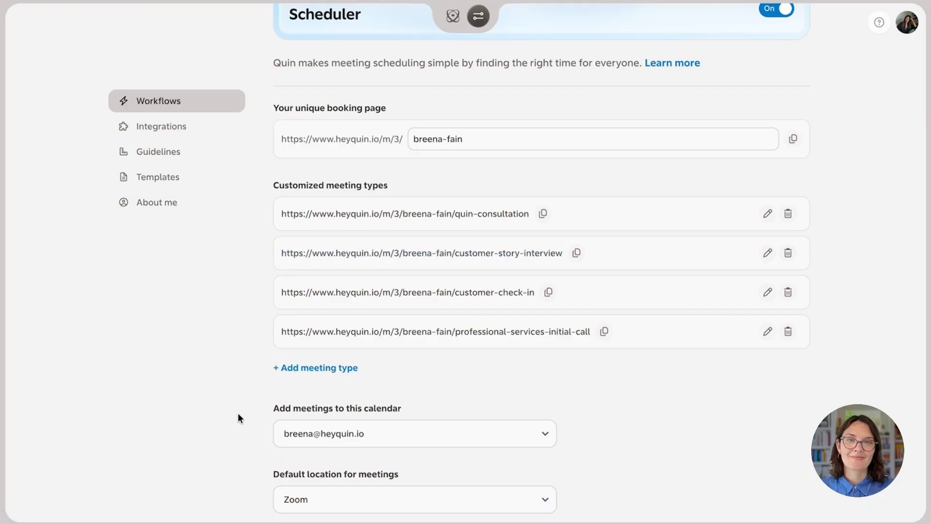
scroll(239, 418, "down", 5)
scroll(238, 414, "down", 5)
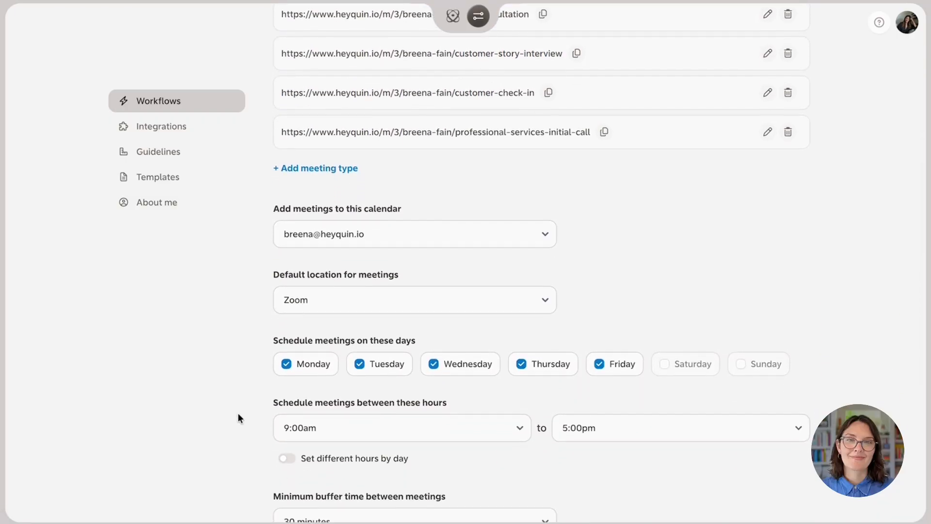
scroll(237, 417, "down", 1)
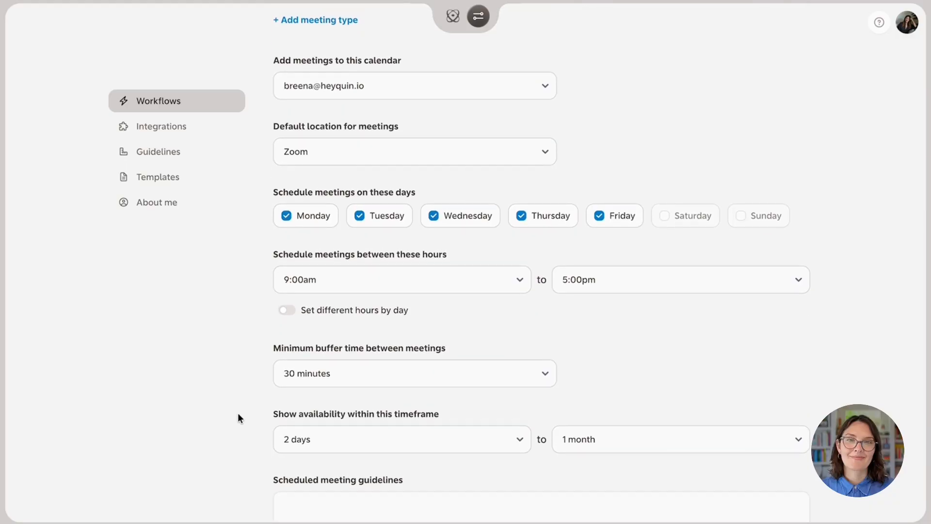
scroll(238, 418, "up", 9)
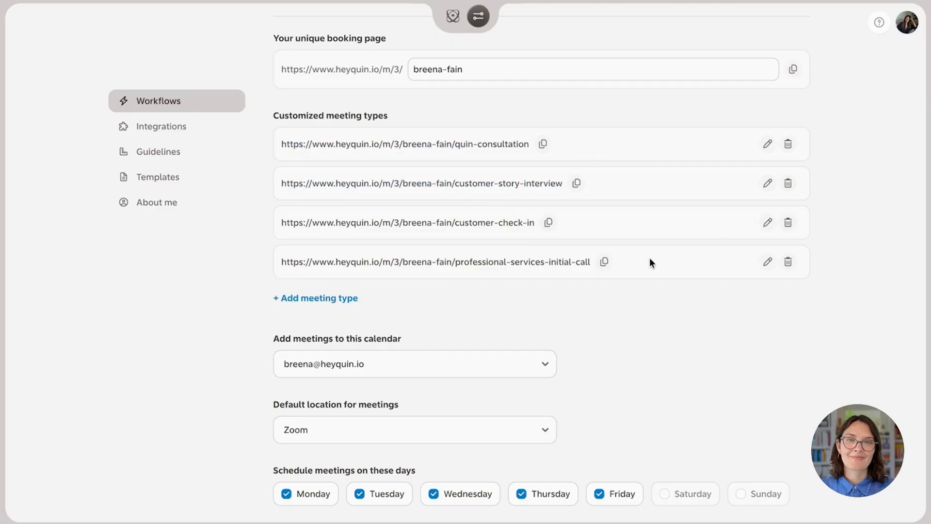
scroll(665, 330, "down", 7)
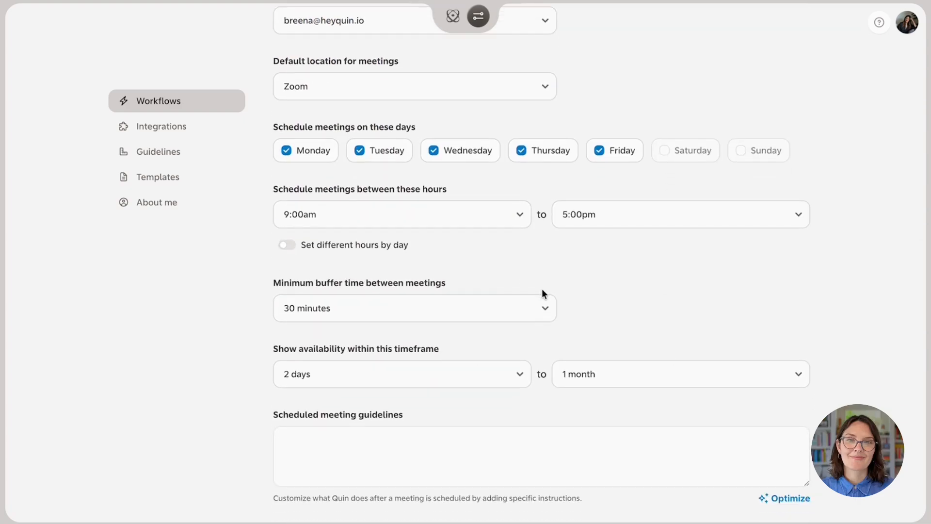
scroll(545, 318, "up", 1)
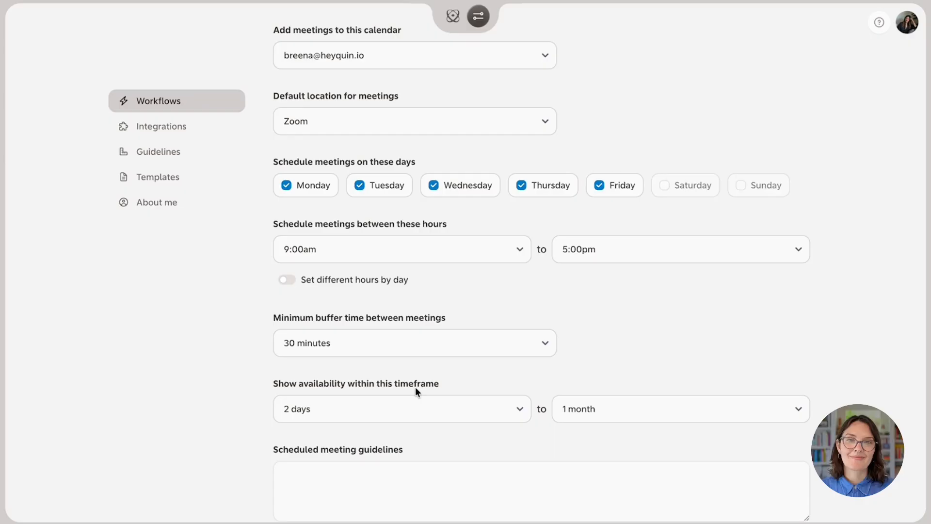
scroll(416, 387, "up", 1)
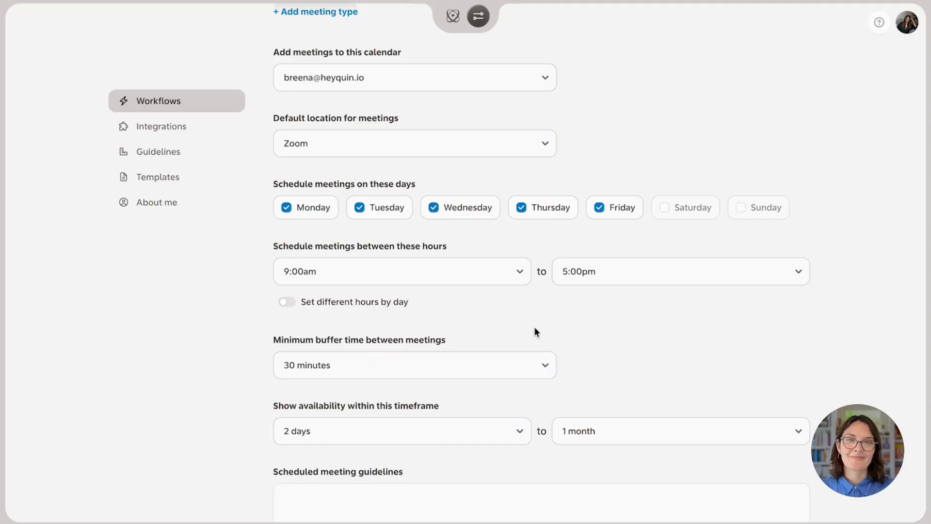
scroll(534, 327, "up", 3)
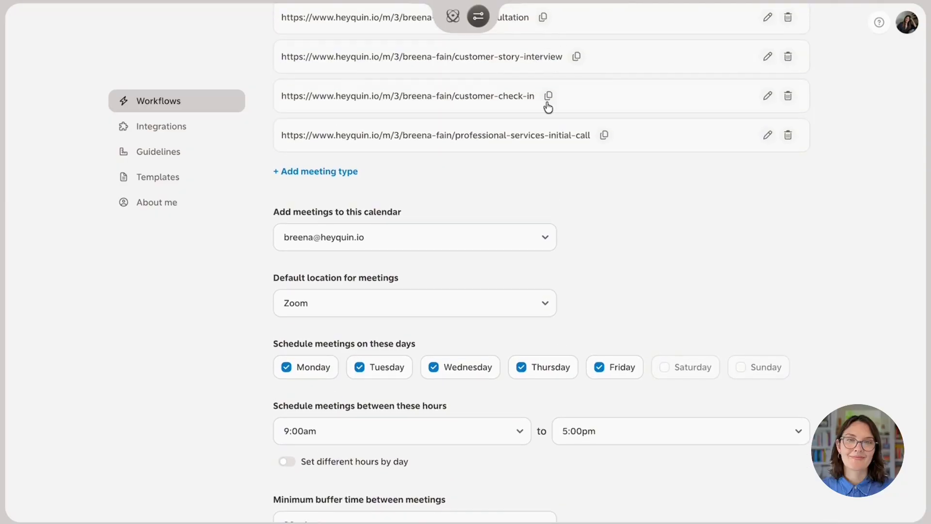
scroll(546, 298, "down", 3)
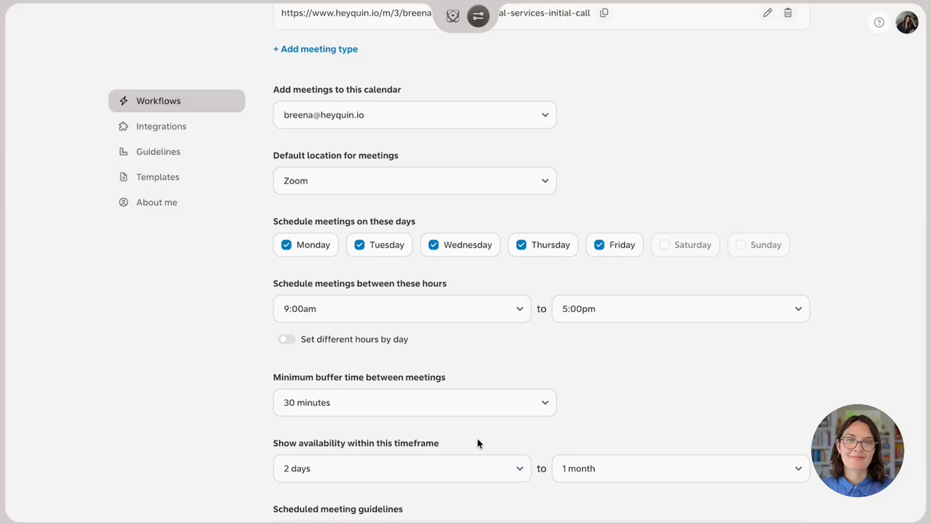
scroll(588, 365, "up", 1)
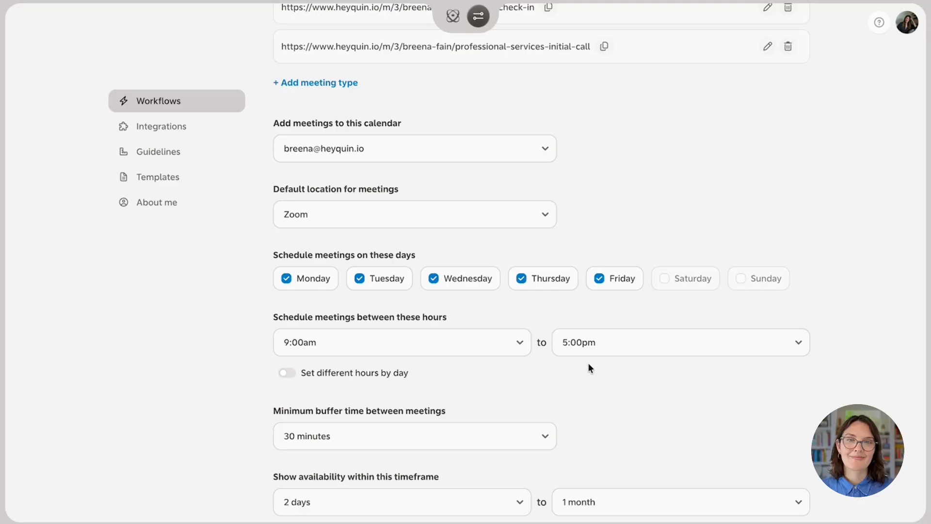
scroll(589, 368, "up", 4)
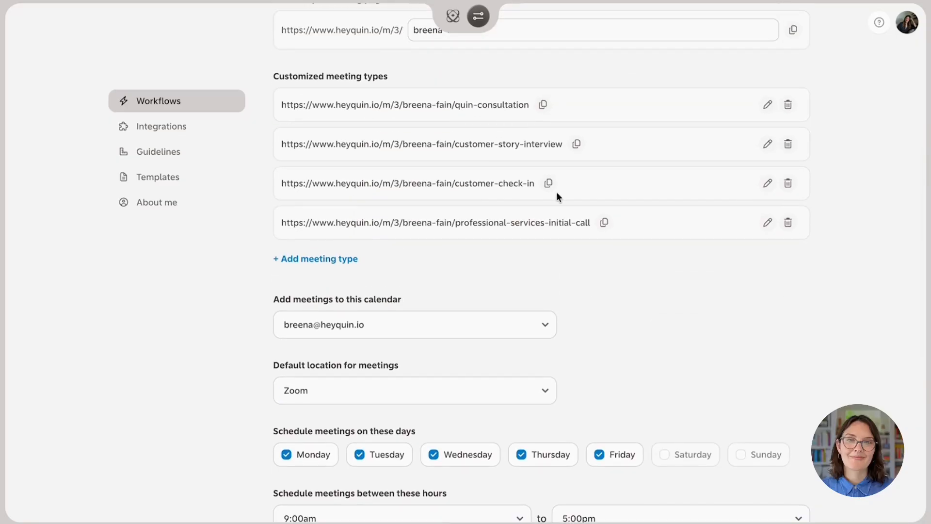
Copy the first meeting type's booking link and review the 30-minute buffer and 2-day-to-1-month window.
left_click(544, 106)
scroll(606, 293, "down", 3)
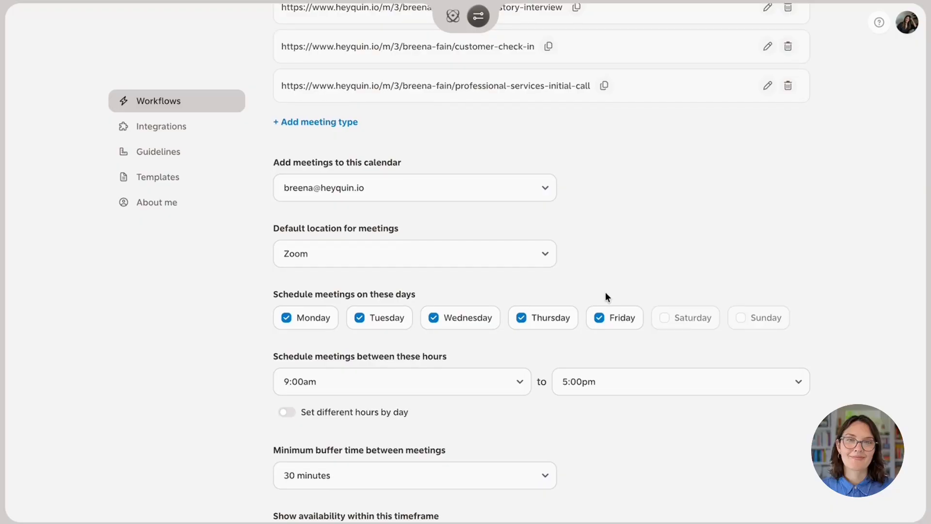
scroll(605, 294, "down", 2)
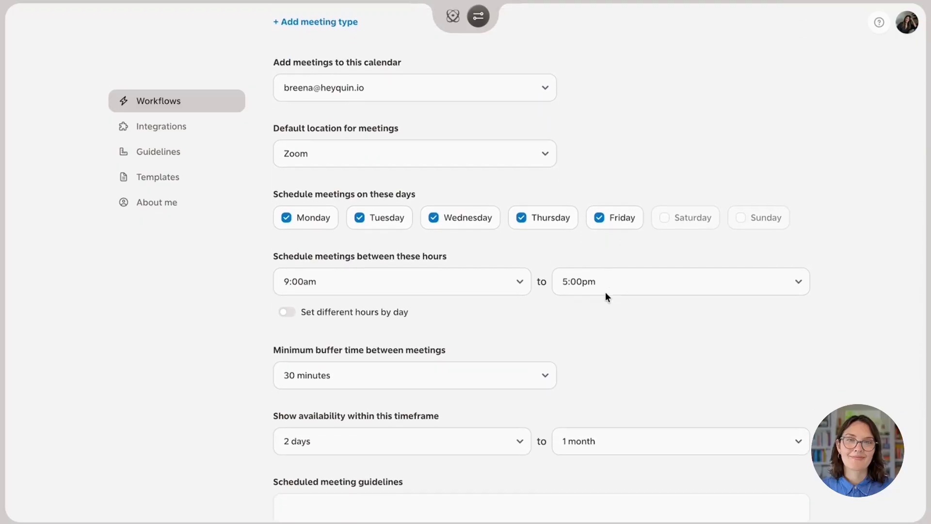
scroll(606, 292, "down", 2)
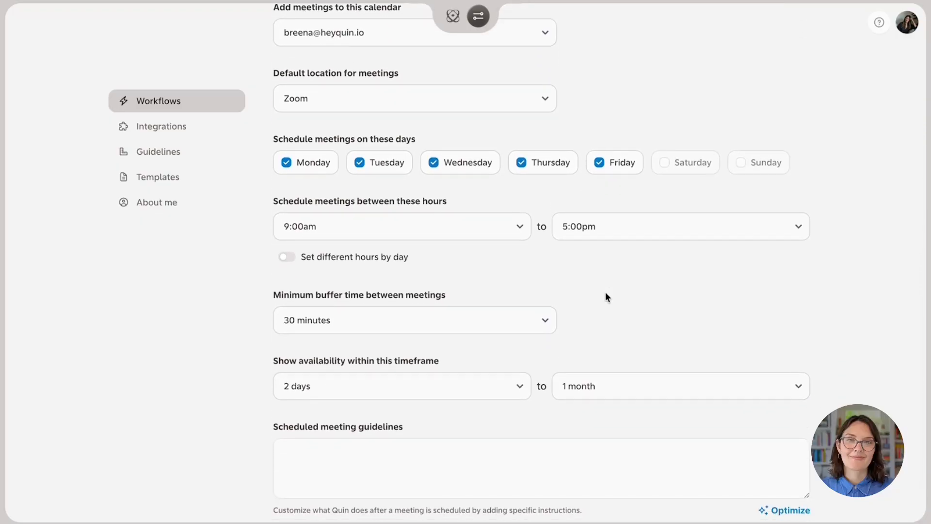
scroll(606, 292, "down", 1)
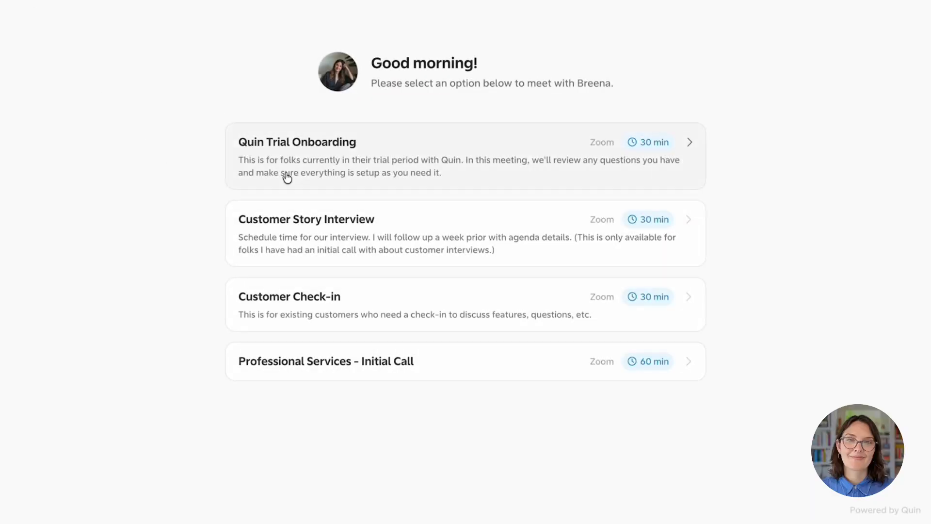
Pick Friday, April 17 at 10:00 AM for Quin Trial Onboarding and continue to the details form.
left_click(418, 167)
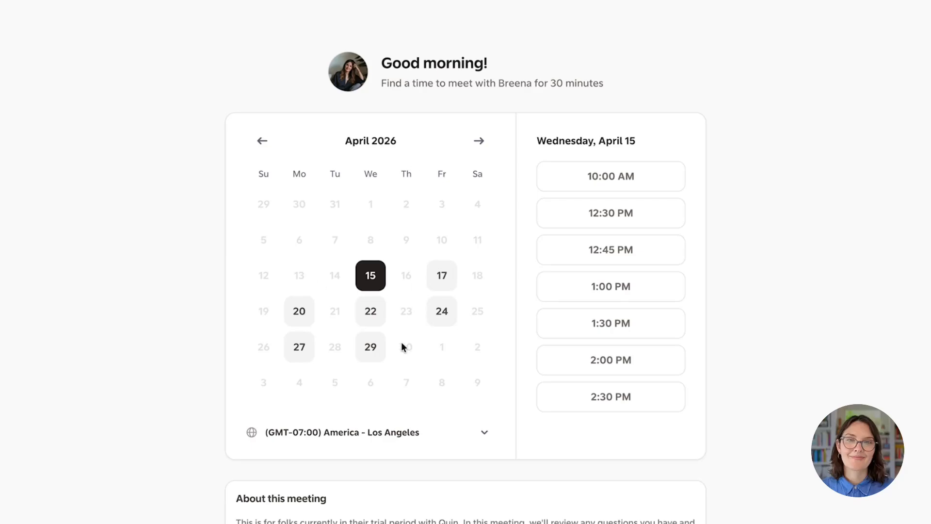
left_click(438, 284)
left_click(592, 189)
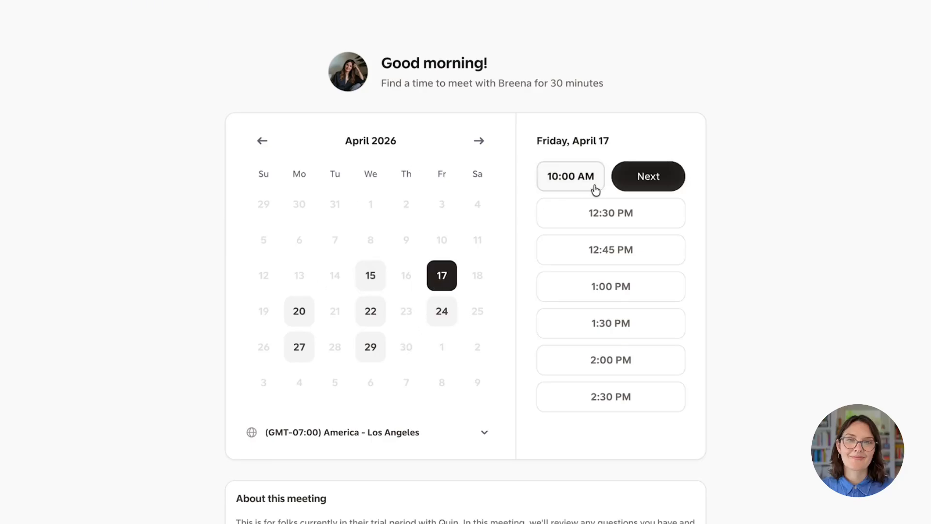
left_click(648, 180)
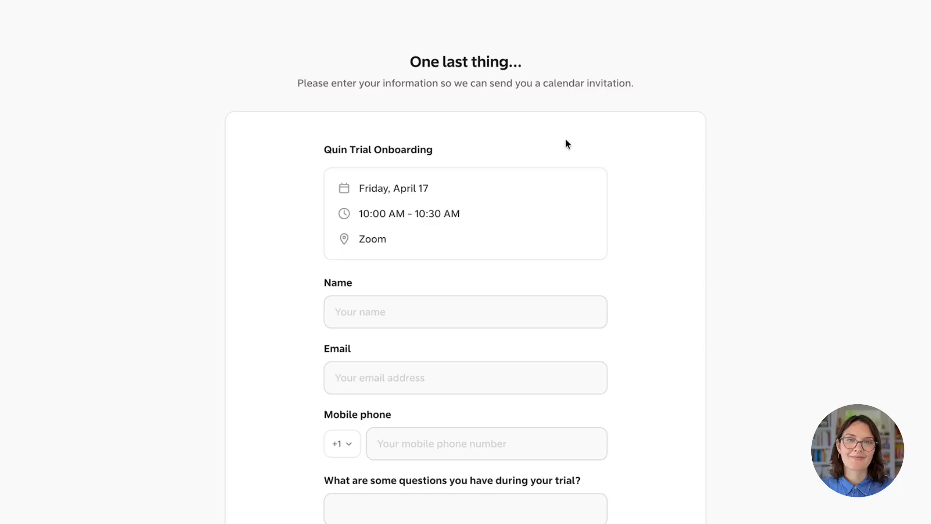
Look over the Trial Onboarding booking form, then go back to the meeting type list without submitting.
scroll(553, 334, "down", 2)
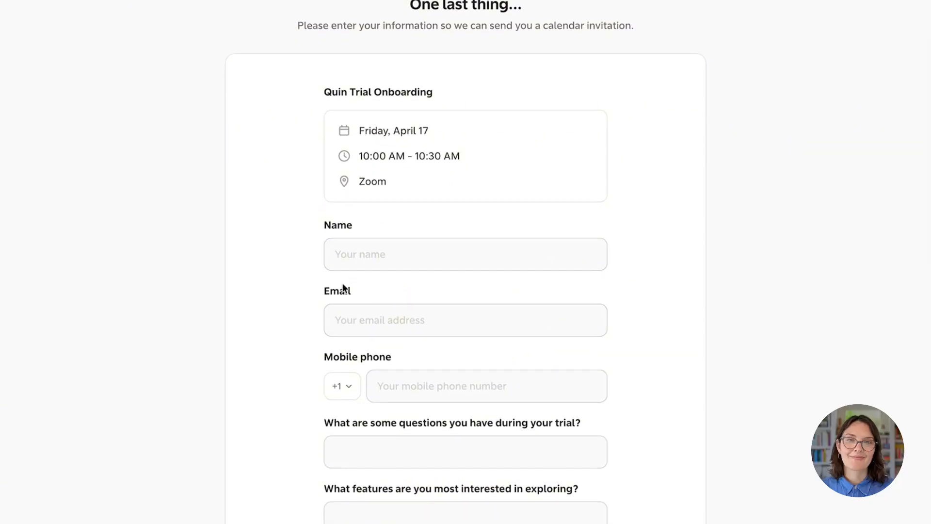
scroll(328, 296, "down", 1)
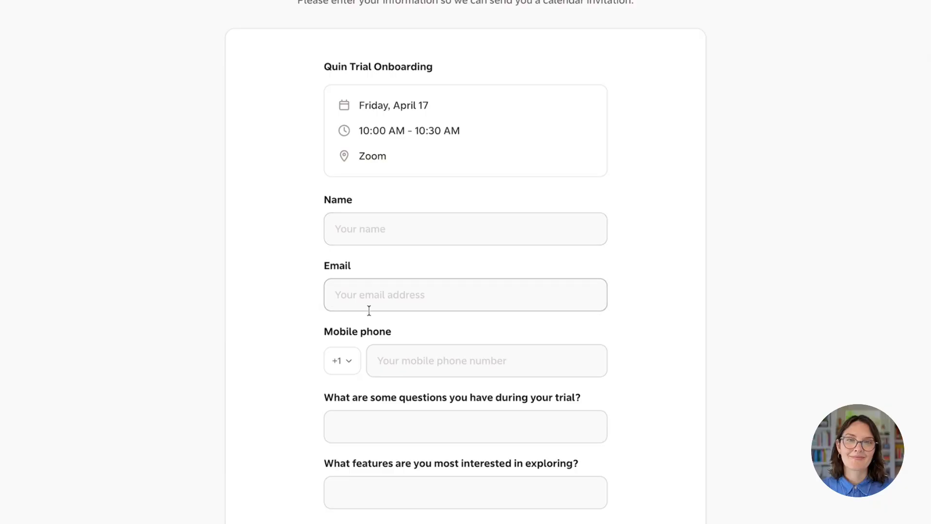
scroll(369, 310, "down", 5)
scroll(374, 413, "down", 2)
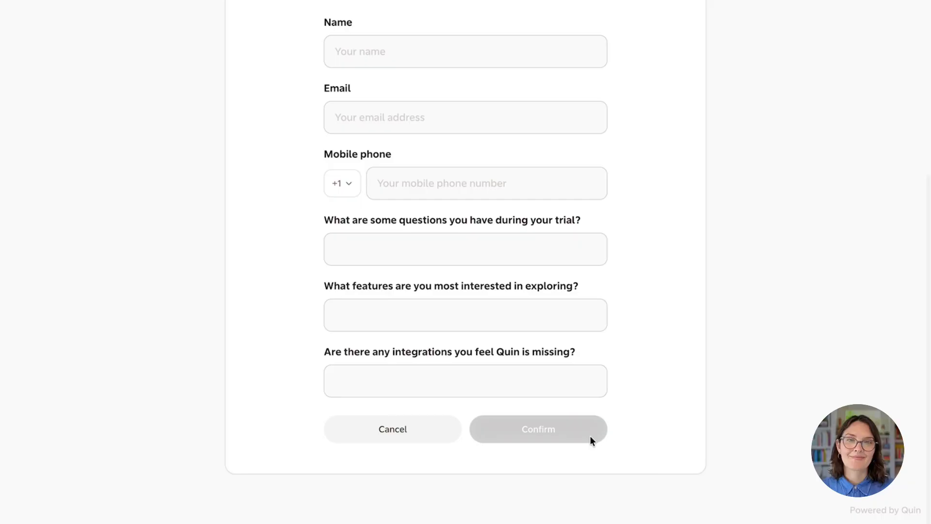
scroll(590, 439, "up", 5)
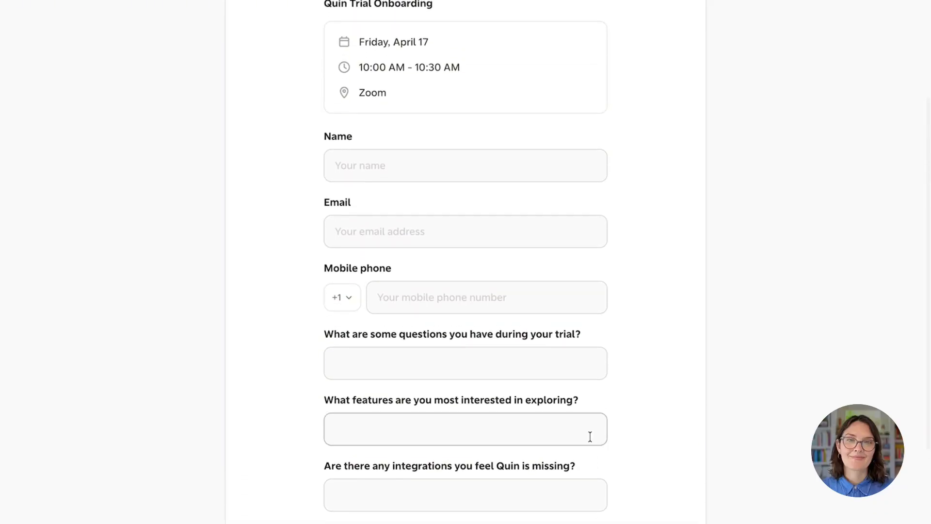
scroll(590, 437, "up", 2)
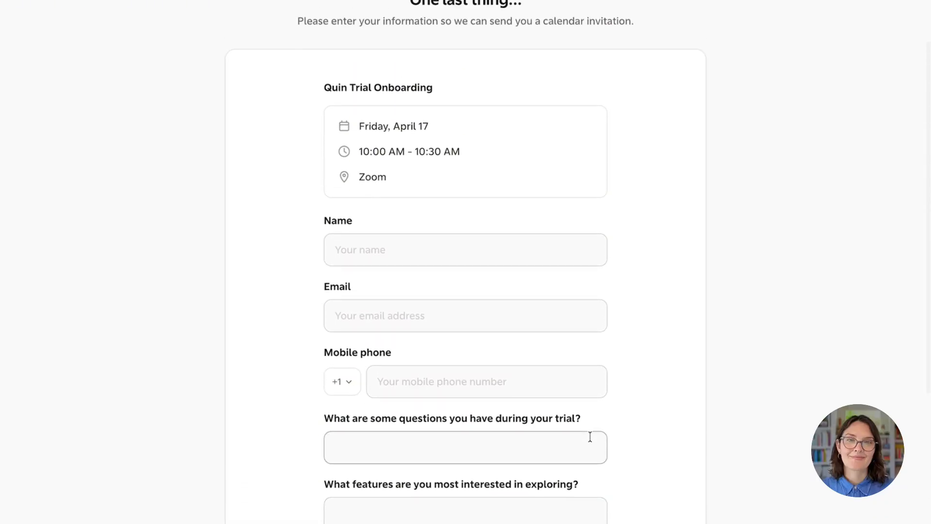
scroll(590, 437, "up", 1)
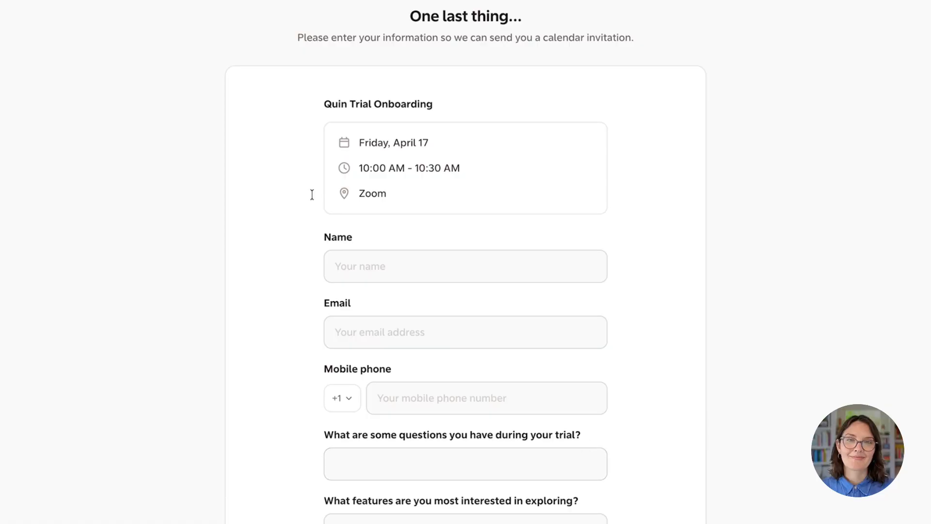
left_click(56, 0)
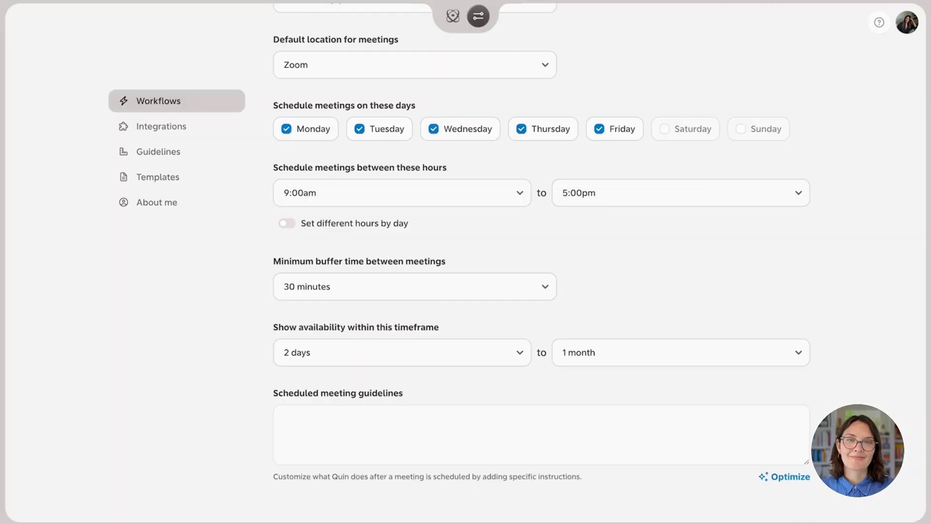
Scroll to the top of the Scheduler workflow page showing it switched on with its booking page.
scroll(357, 264, "up", 5)
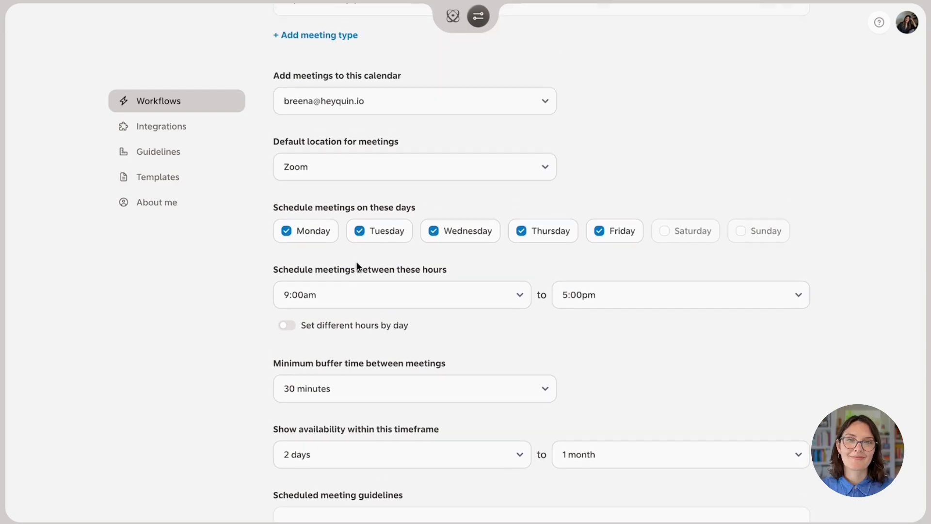
scroll(356, 264, "up", 1)
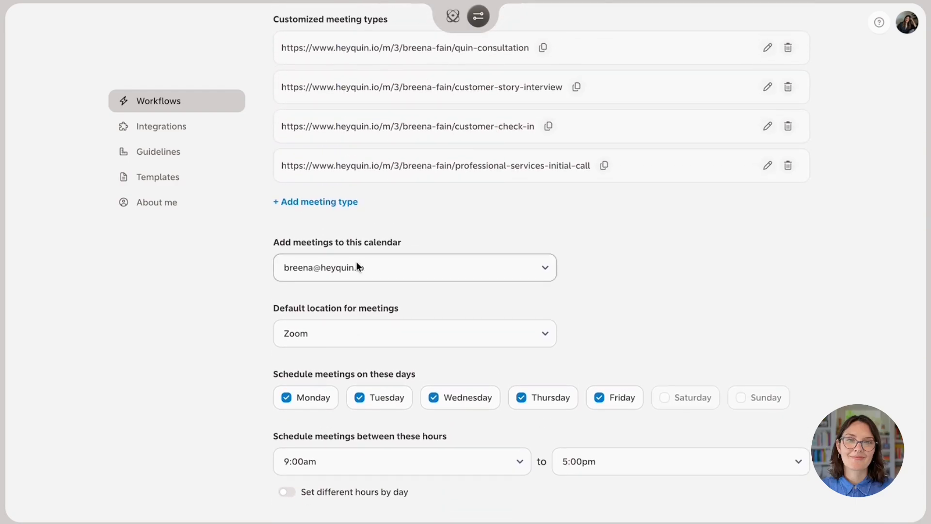
scroll(357, 265, "up", 3)
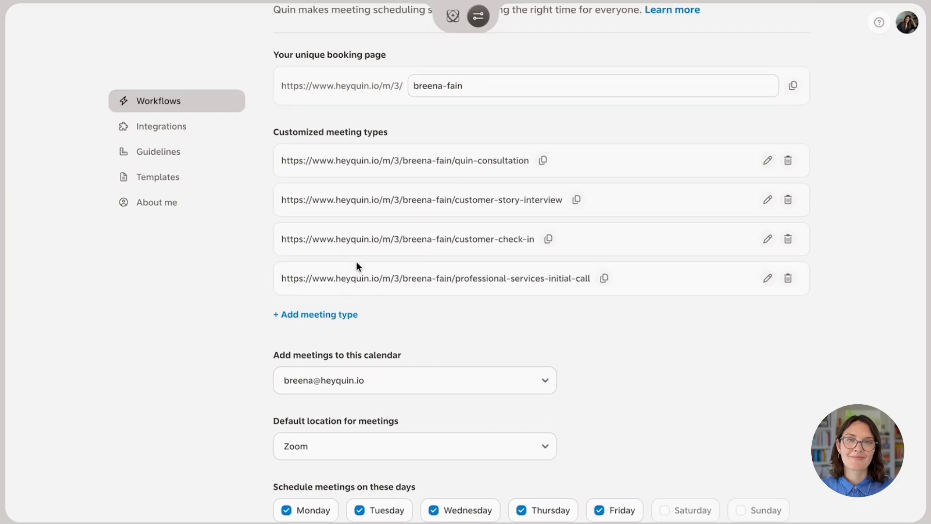
scroll(356, 266, "up", 3)
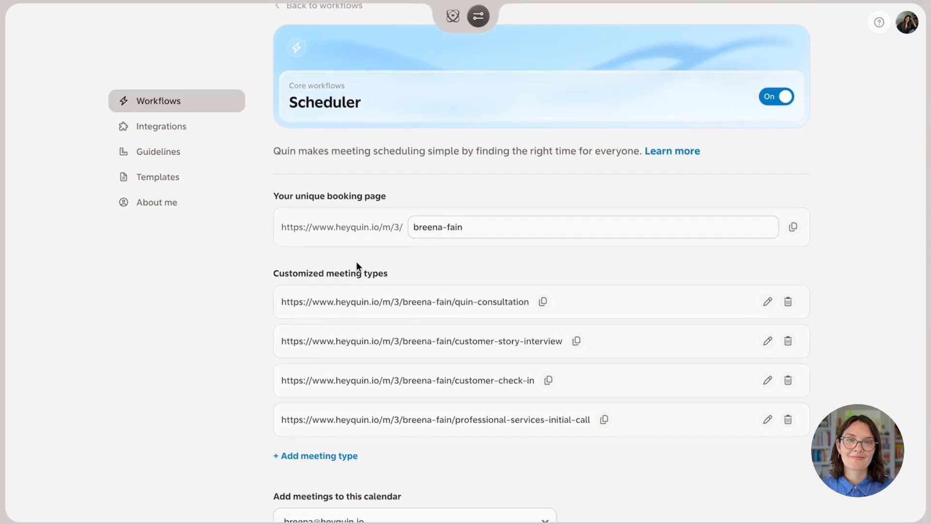
scroll(356, 260, "up", 1)
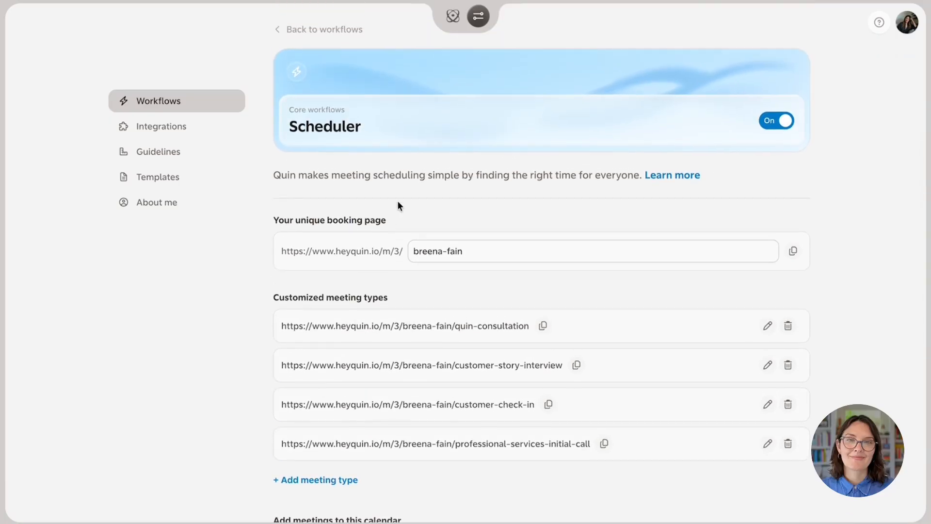
scroll(412, 114, "up", 1)
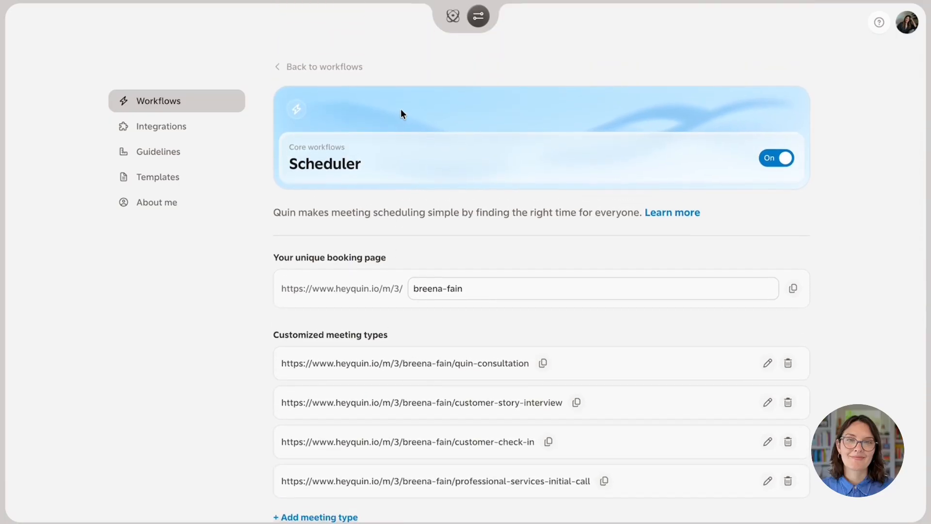
From the workflows list, open the Scheduler workflow and view its seven connected Gmail, Google Calendar, Zapier and Zoom integrations.
left_click(343, 65)
scroll(439, 126, "down", 1)
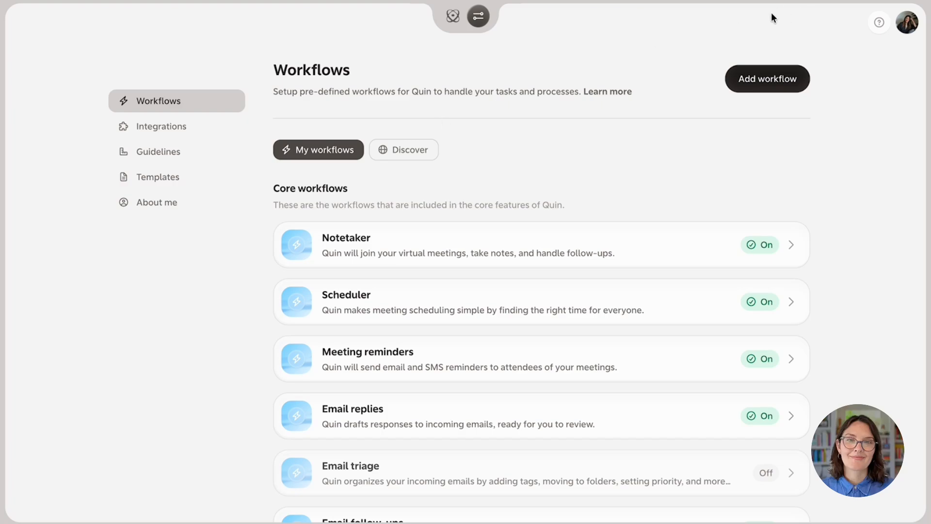
left_click(487, 294)
scroll(391, 268, "down", 3)
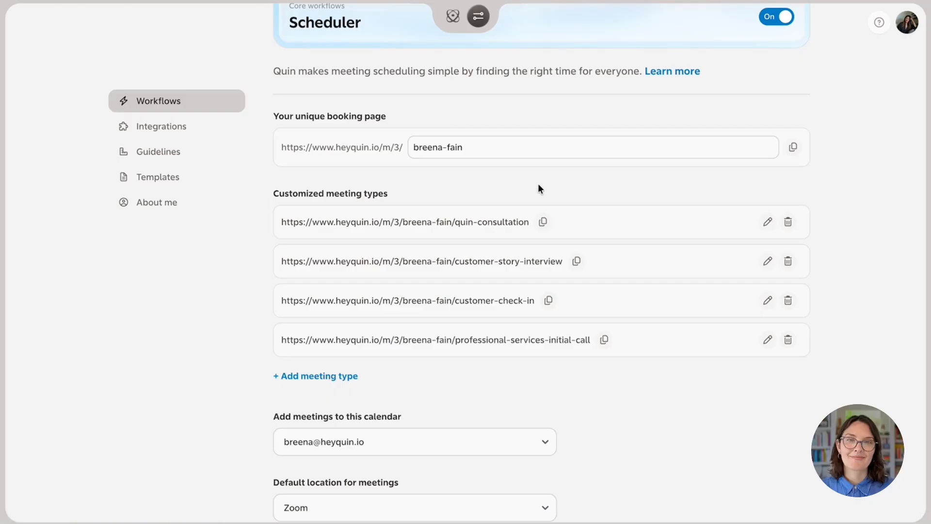
scroll(540, 189, "up", 2)
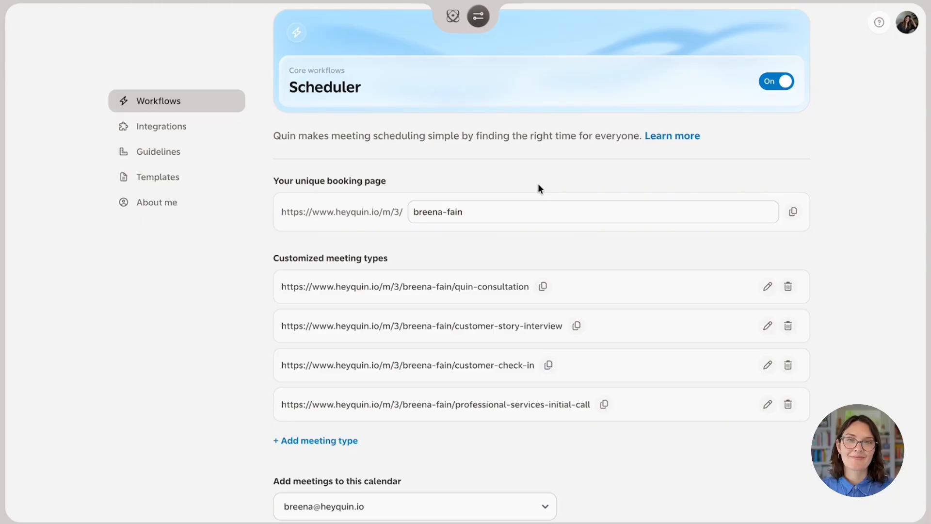
left_click(129, 127)
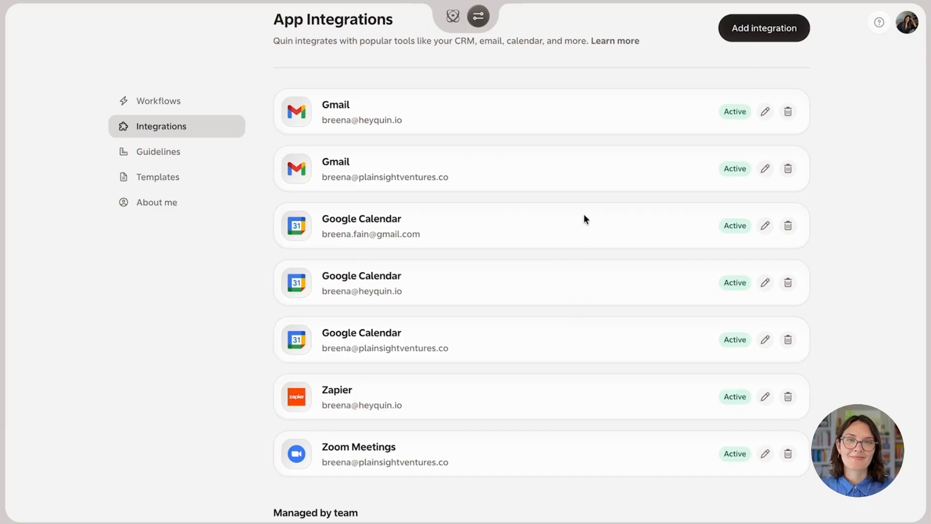
scroll(584, 215, "down", 1)
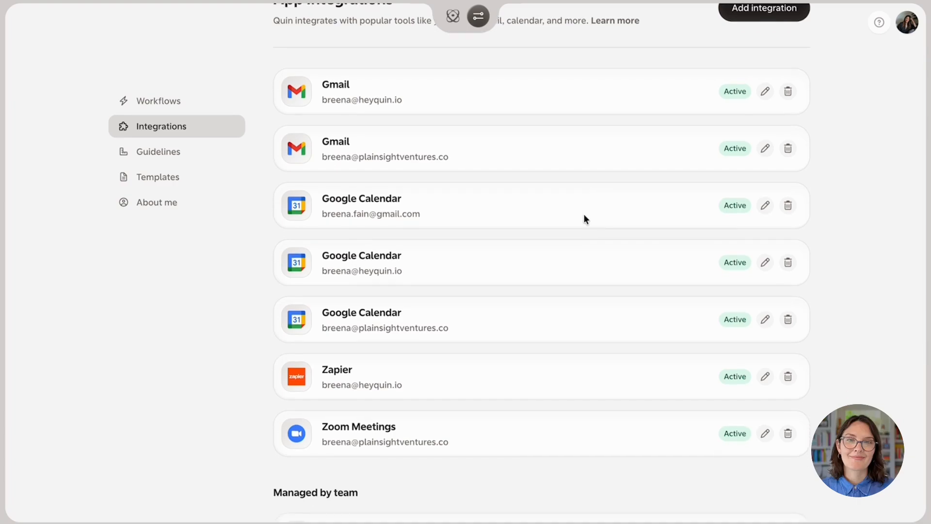
scroll(585, 216, "up", 1)
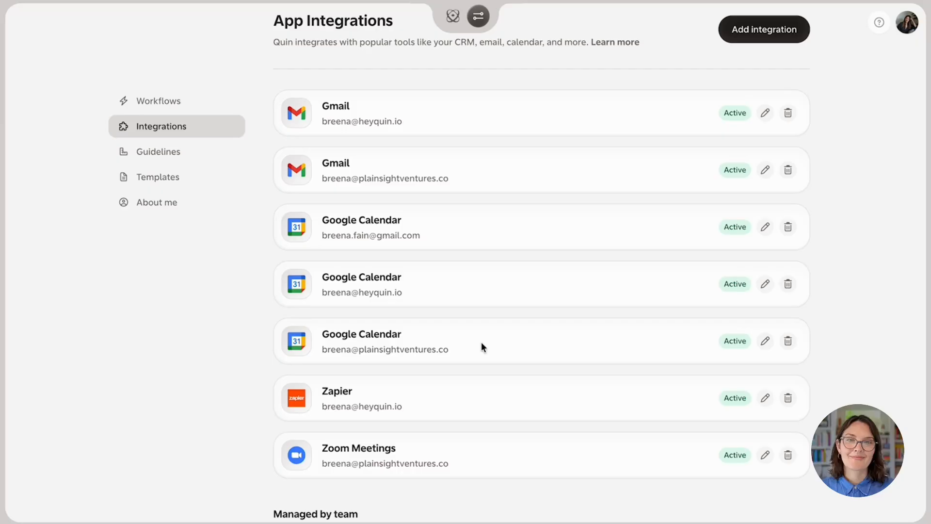
Return to Workflows and scroll the core workflows, all switched on except Email triage.
left_click(478, 19)
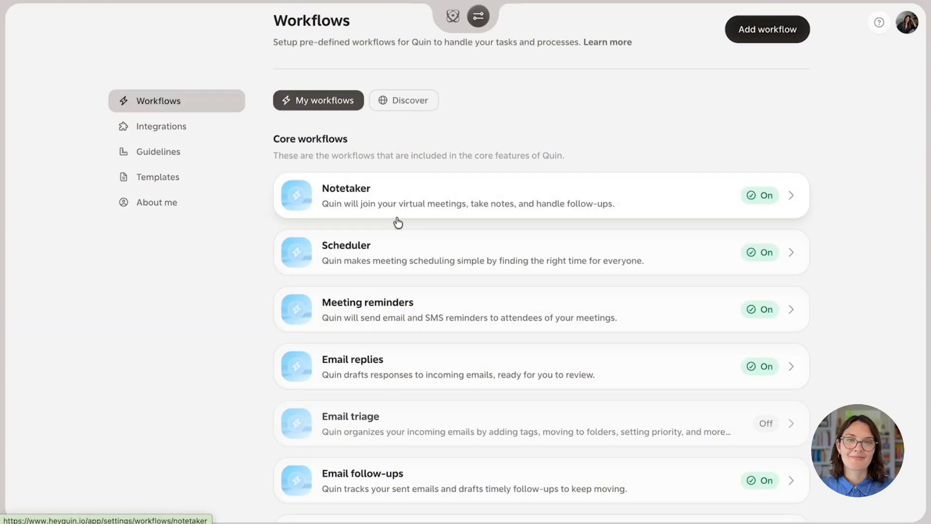
scroll(395, 221, "down", 2)
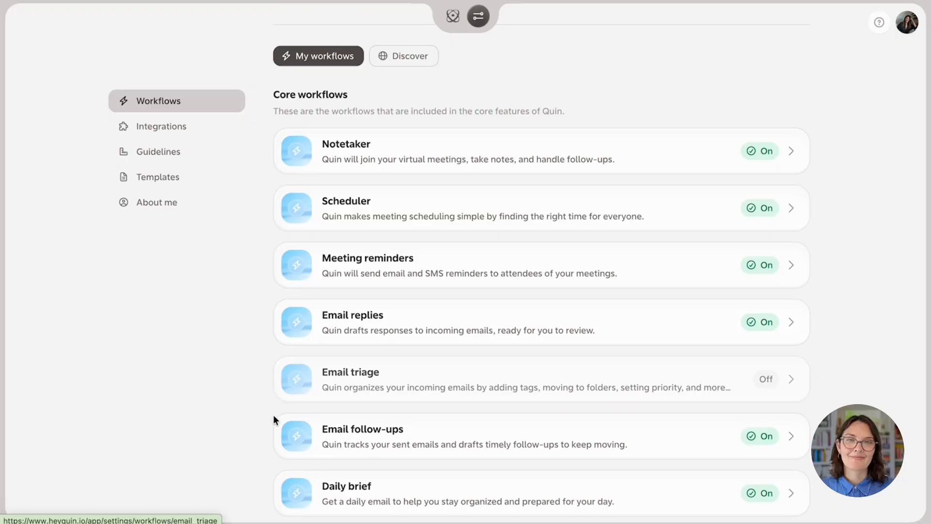
scroll(255, 429, "down", 1)
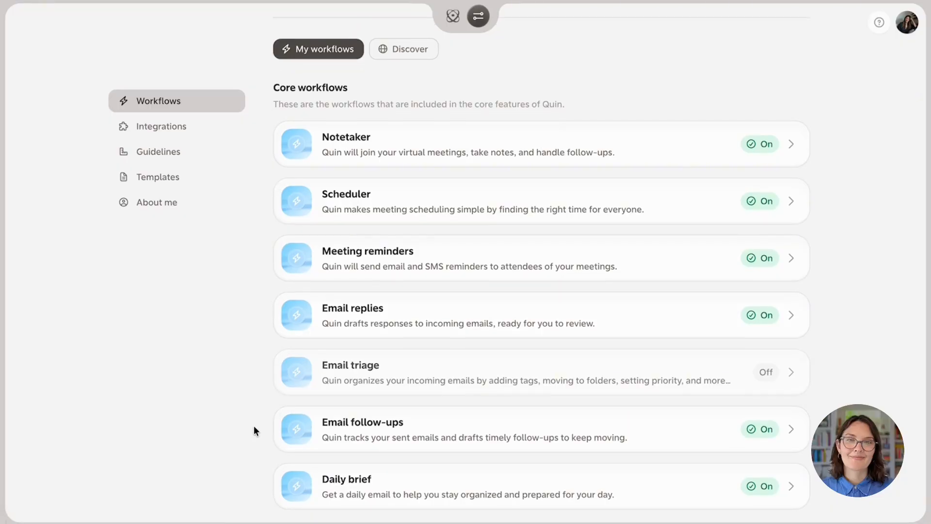
scroll(255, 429, "down", 1)
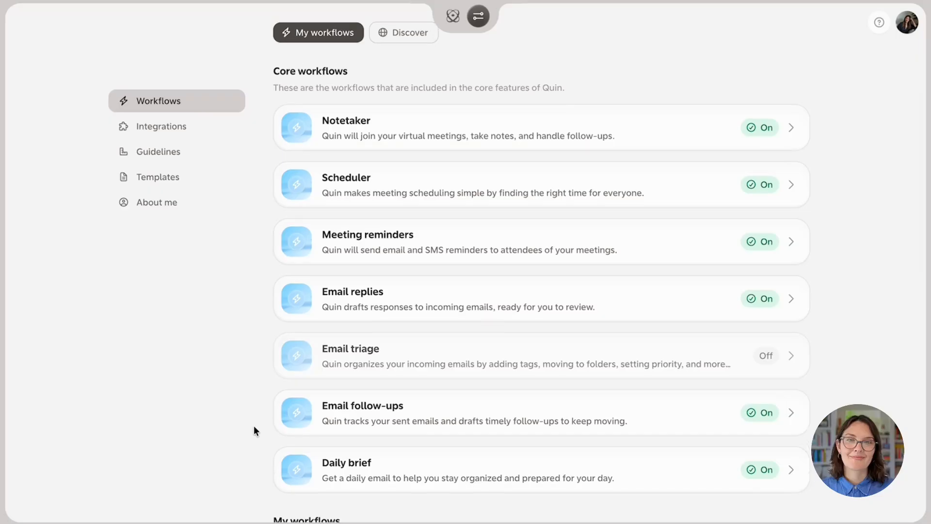
scroll(454, 128, "up", 2)
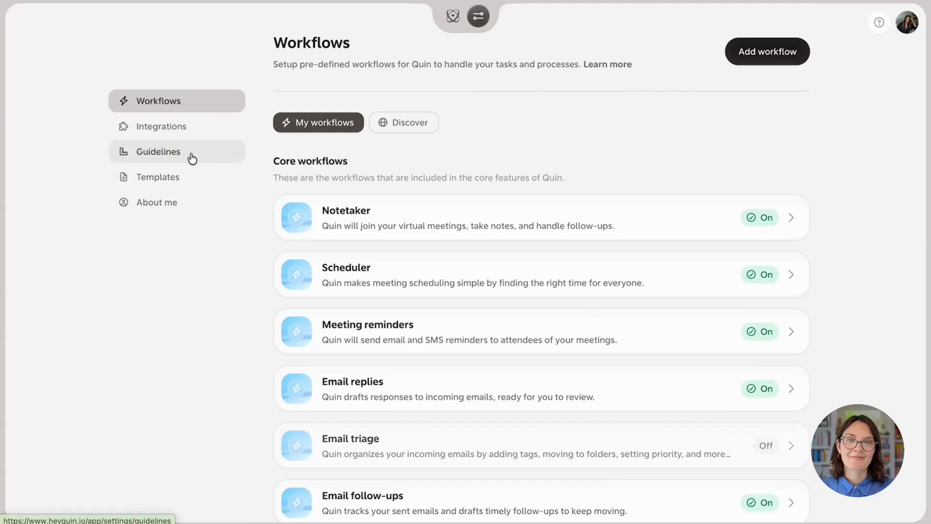
left_click(398, 269)
scroll(397, 270, "down", 2)
scroll(399, 271, "down", 3)
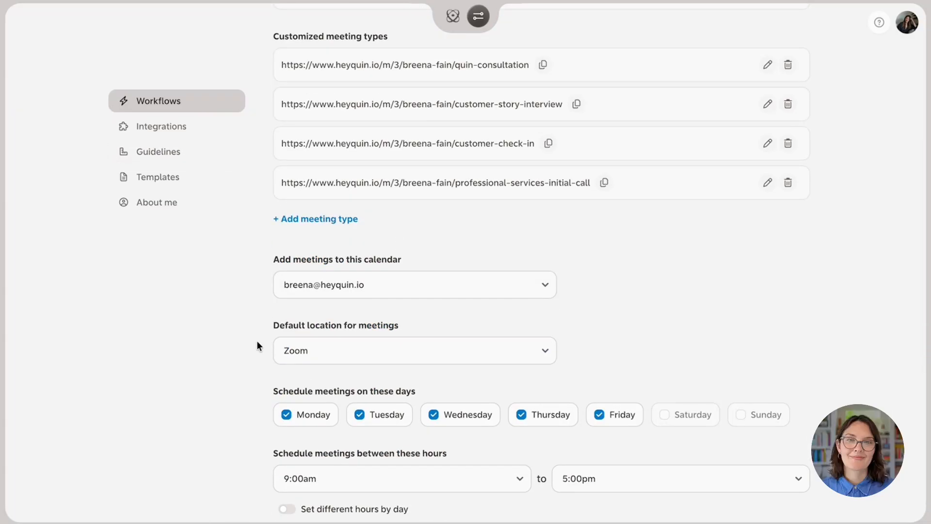
scroll(257, 345, "down", 1)
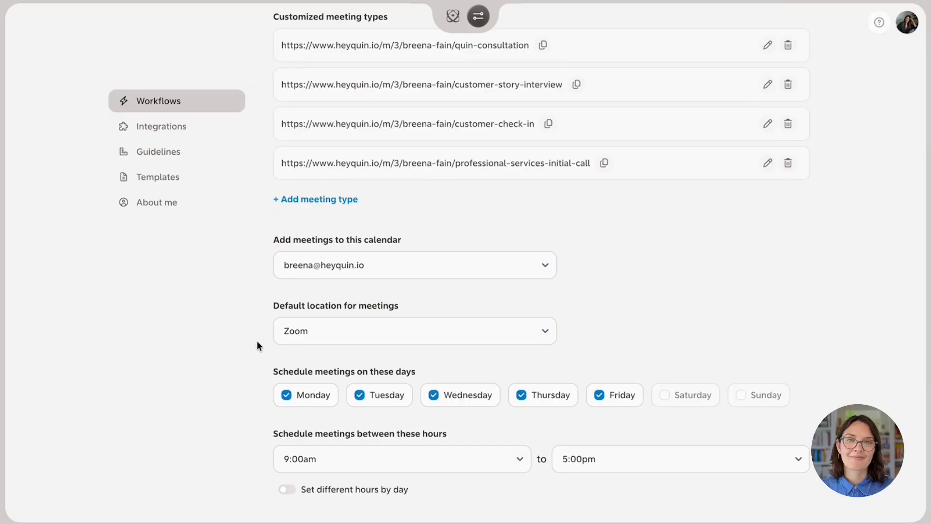
scroll(257, 344, "down", 1)
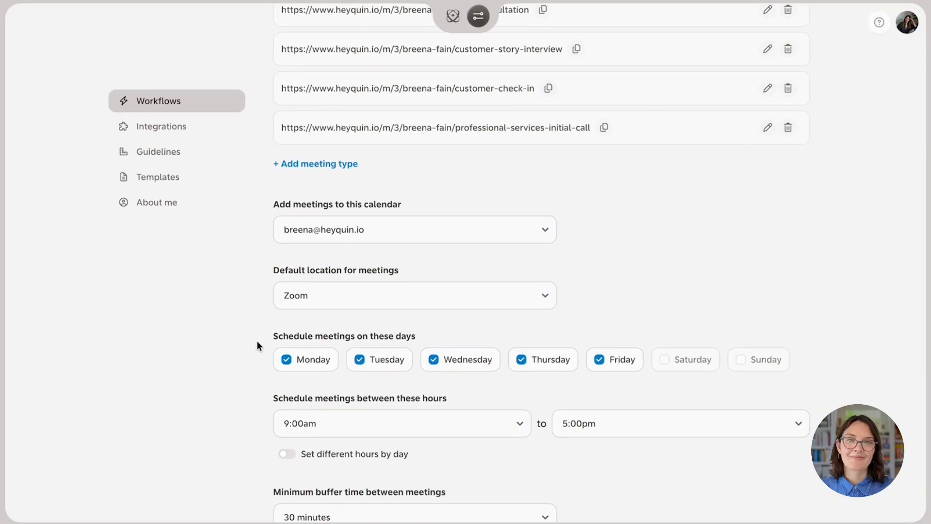
scroll(257, 344, "up", 3)
scroll(257, 345, "up", 4)
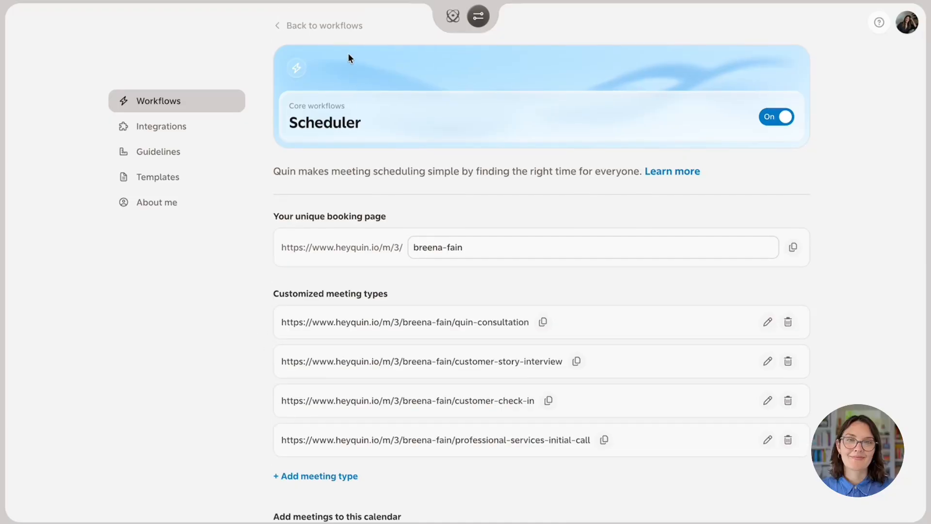
left_click(351, 30)
scroll(481, 288, "down", 4)
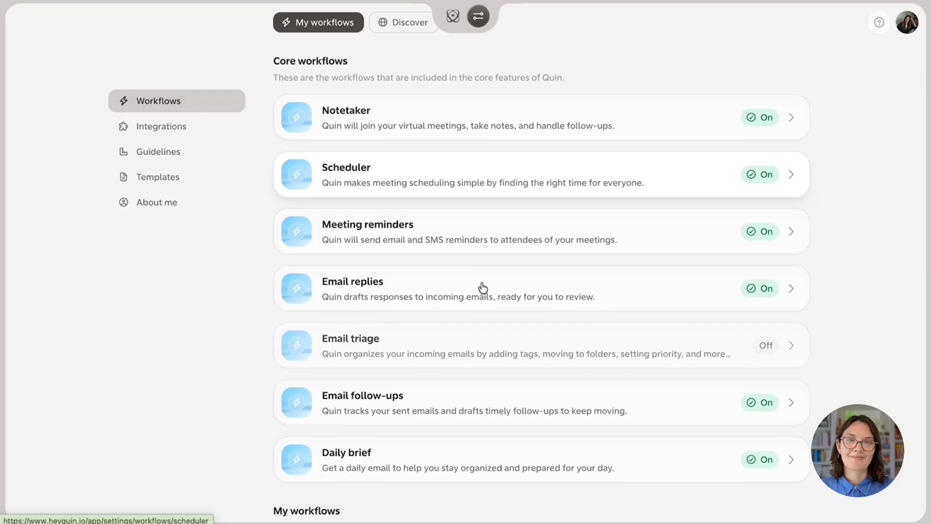
scroll(482, 288, "down", 4)
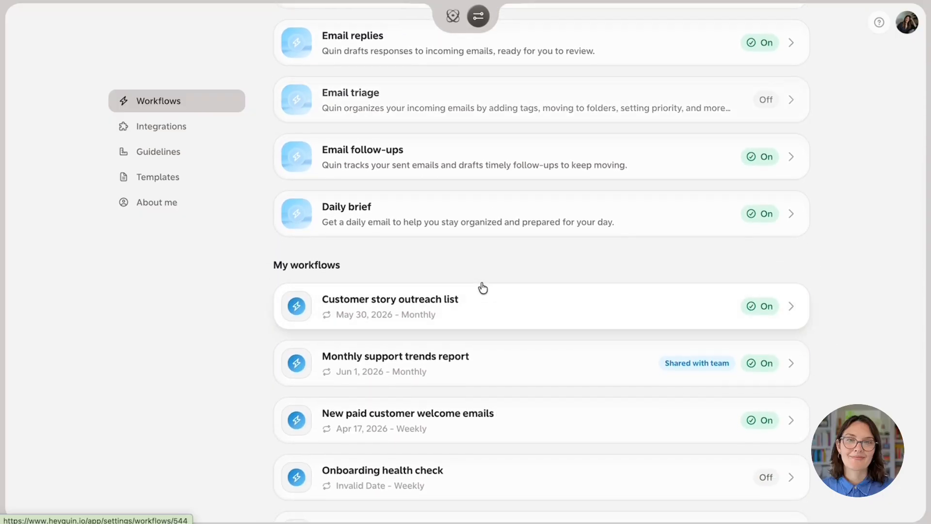
scroll(483, 288, "up", 8)
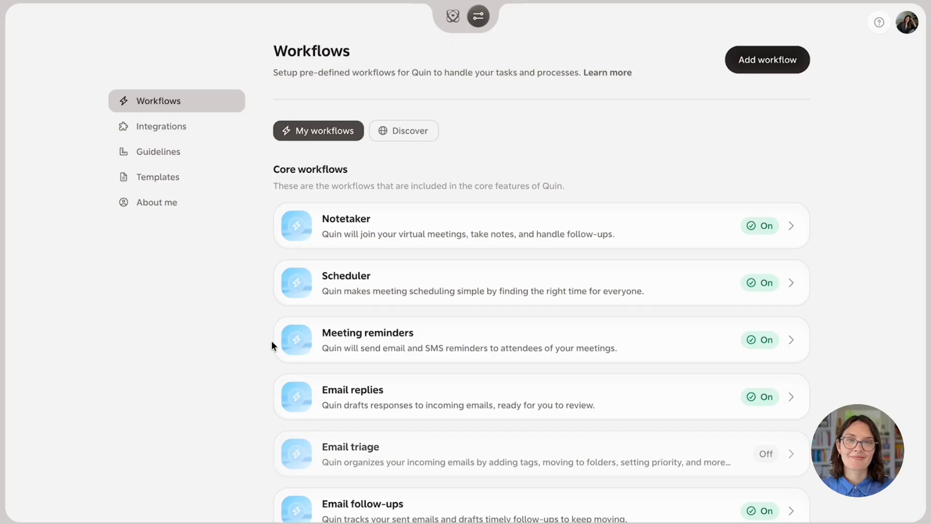
scroll(272, 342, "down", 3)
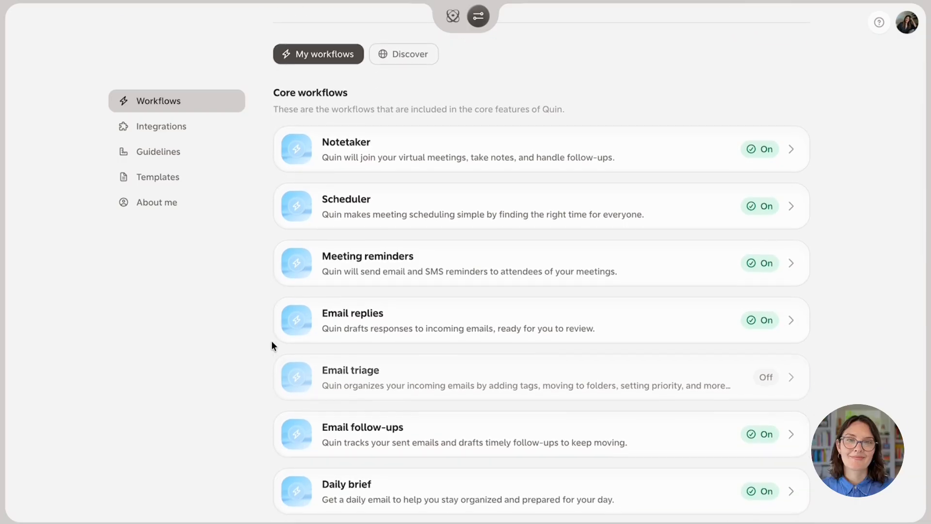